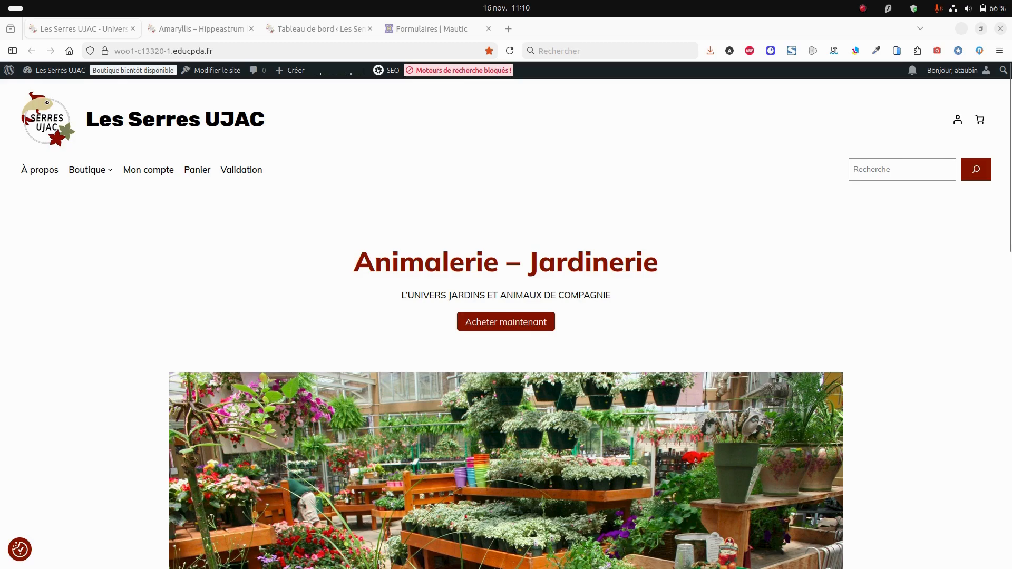
Step: Look over the shop's home page and the Amaryllis product page, including its description and similar products
{"action": "scroll", "coordinate": [506, 316], "scroll_direction": "down", "scroll_amount": 8}
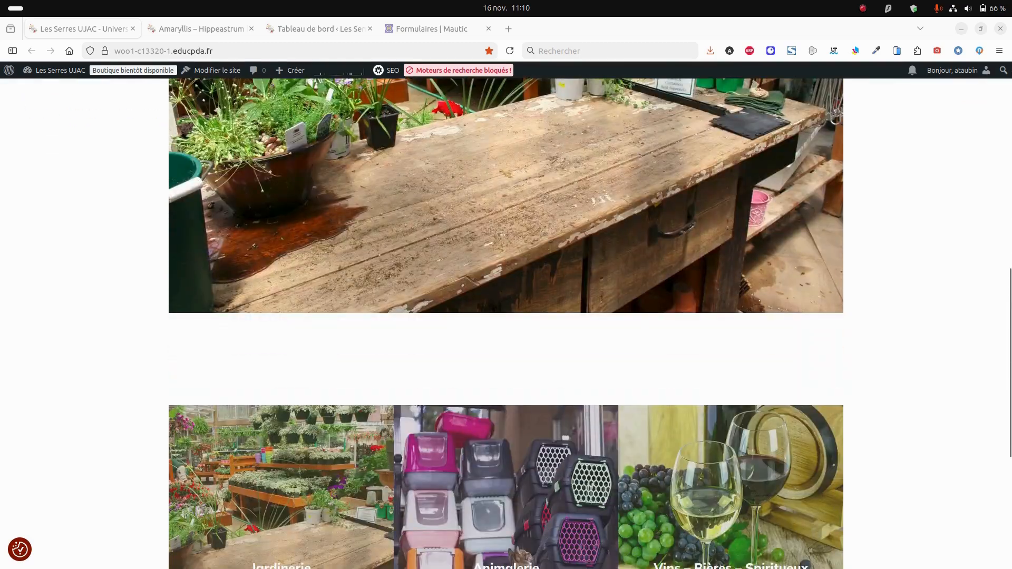
{"action": "scroll", "coordinate": [506, 317], "scroll_direction": "down", "scroll_amount": 5}
{"action": "scroll", "coordinate": [506, 316], "scroll_direction": "up", "scroll_amount": 10}
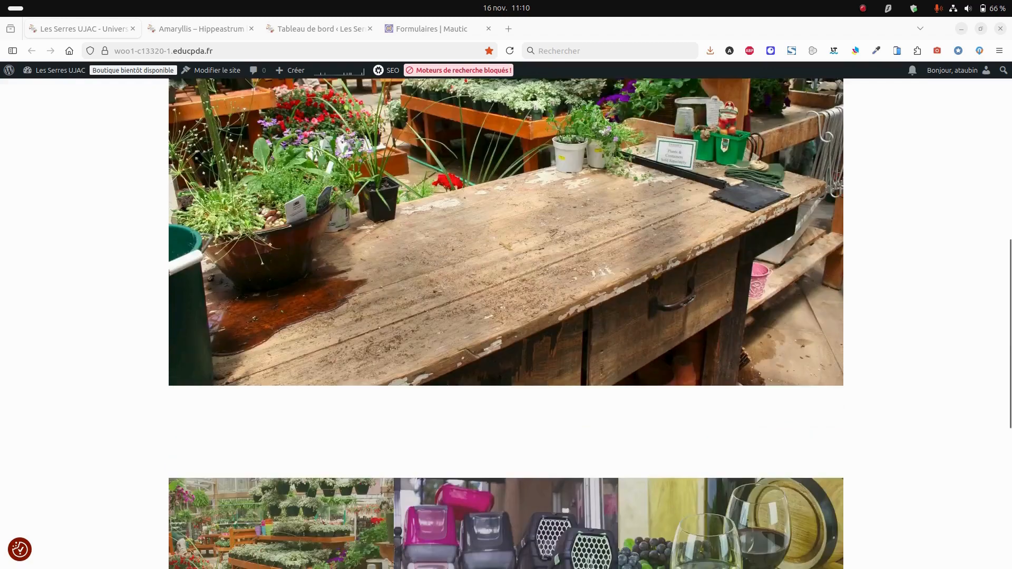
{"action": "scroll", "coordinate": [506, 317], "scroll_direction": "up", "scroll_amount": 3}
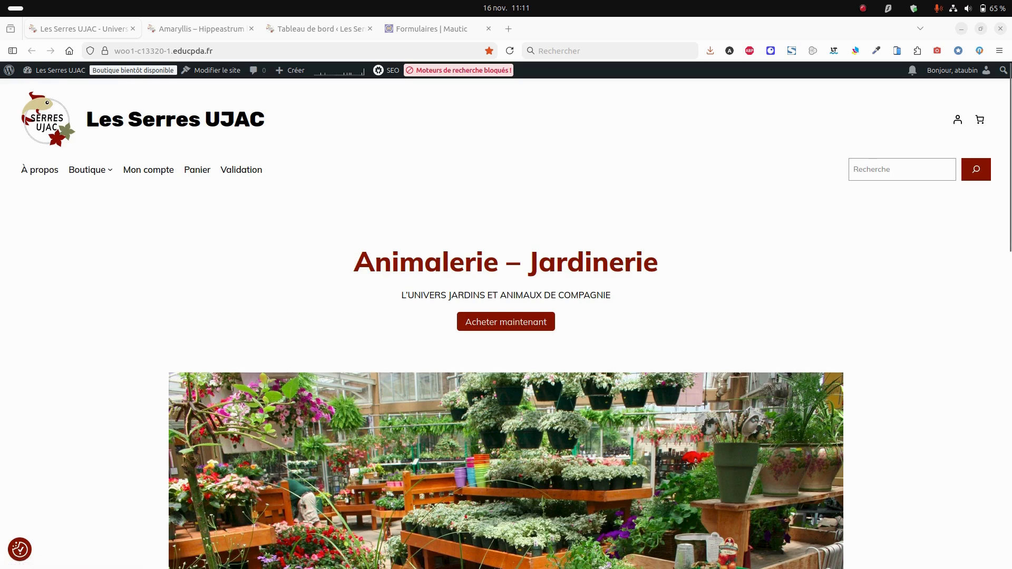
{"action": "left_click", "coordinate": [200, 28]}
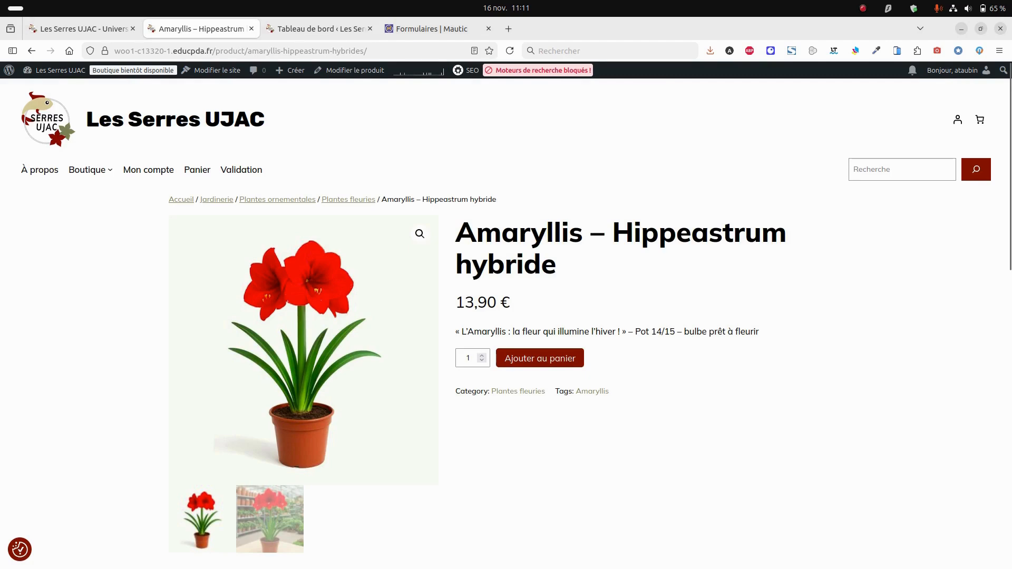
{"action": "scroll", "coordinate": [506, 317], "scroll_direction": "down", "scroll_amount": 8}
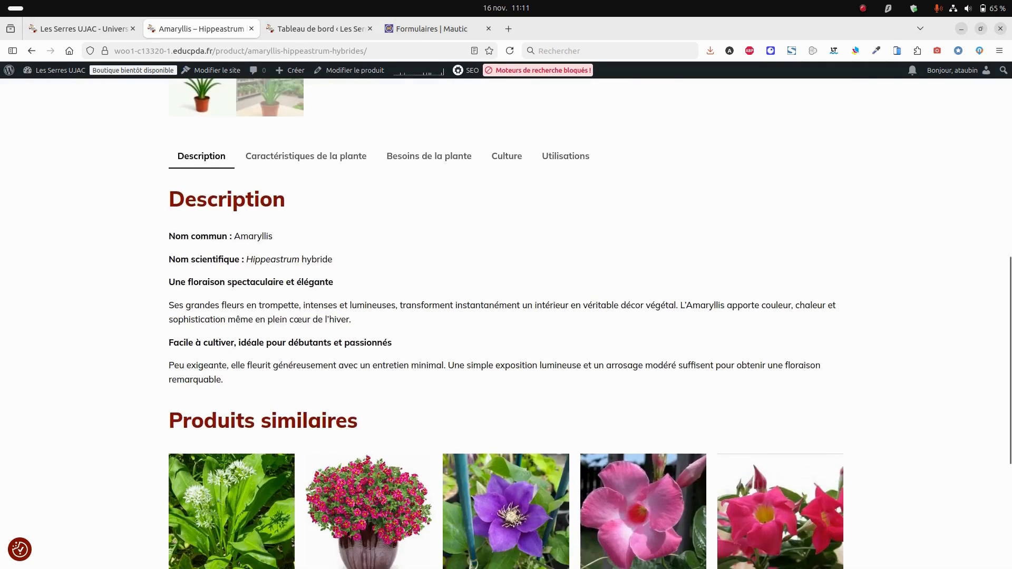
{"action": "scroll", "coordinate": [507, 316], "scroll_direction": "down", "scroll_amount": 4}
{"action": "scroll", "coordinate": [506, 317], "scroll_direction": "up", "scroll_amount": 12}
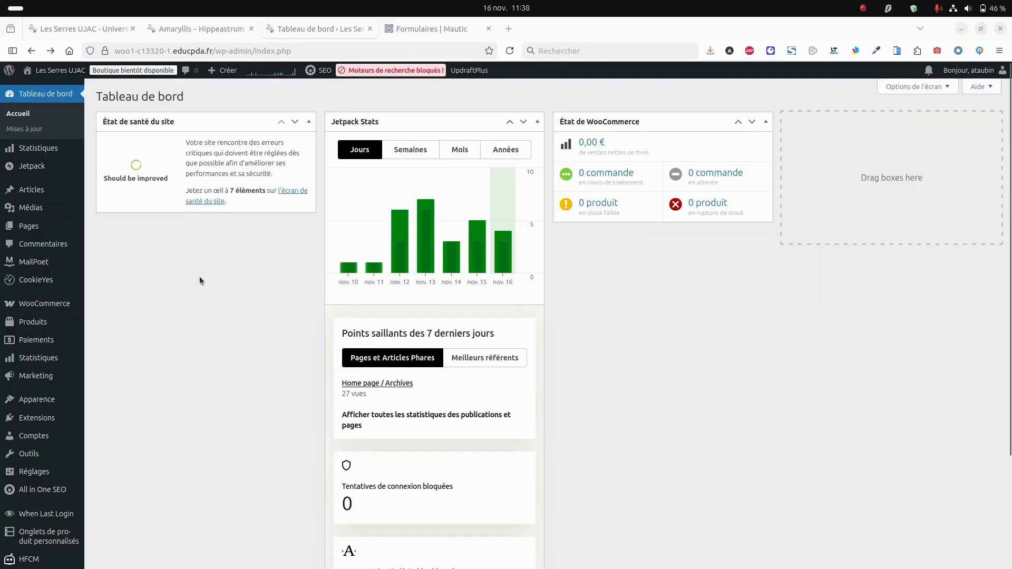
Step: Add a new blank page to the WordPress site without using a starter composition
{"action": "mouse_move", "coordinate": [58, 226]}
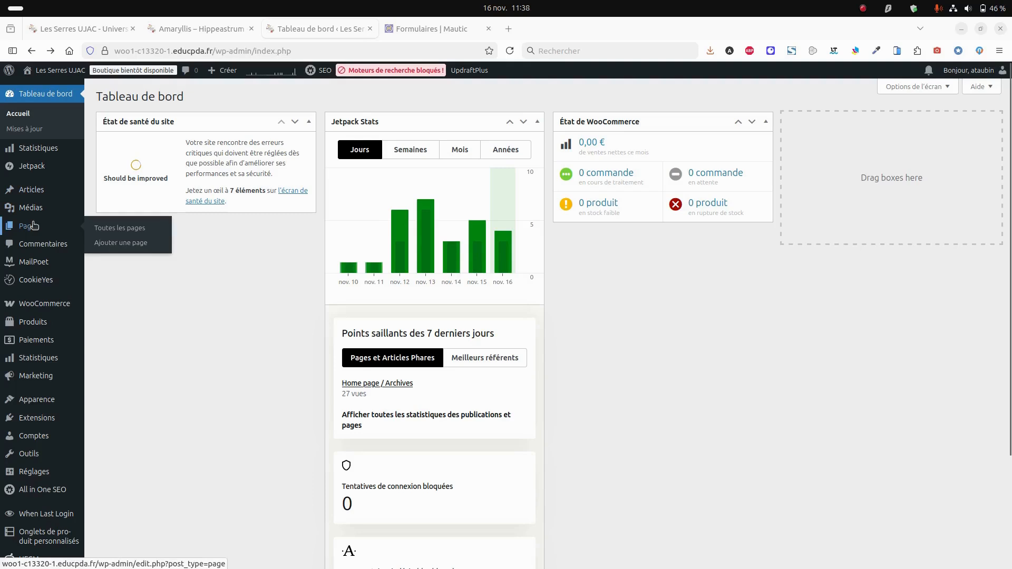
{"action": "left_click", "coordinate": [124, 244]}
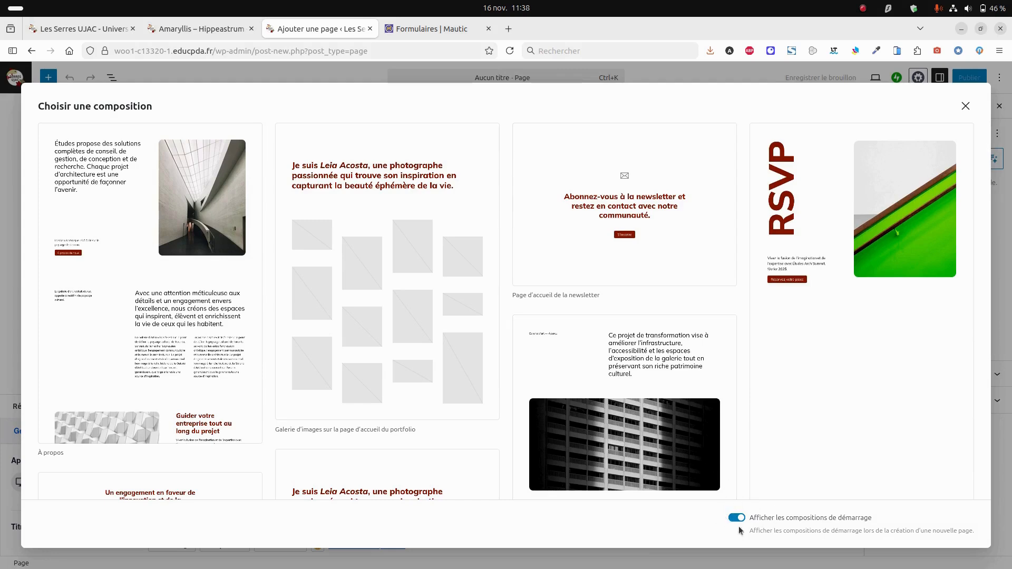
{"action": "left_click", "coordinate": [966, 106]}
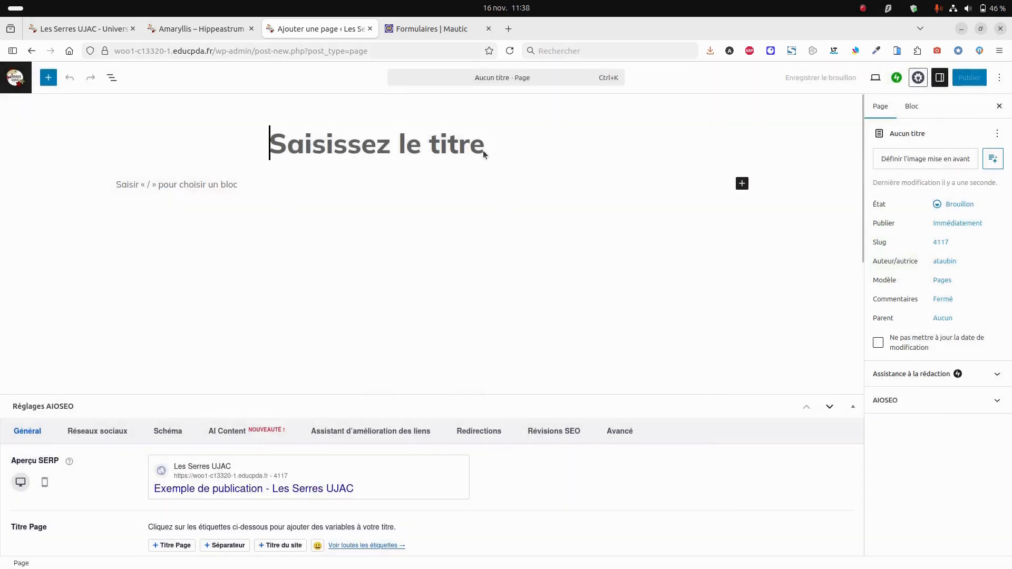
Step: Copy the product name "Amaryllis – Hippeastrum" from its product page and return to the new page
{"action": "left_click", "coordinate": [213, 26]}
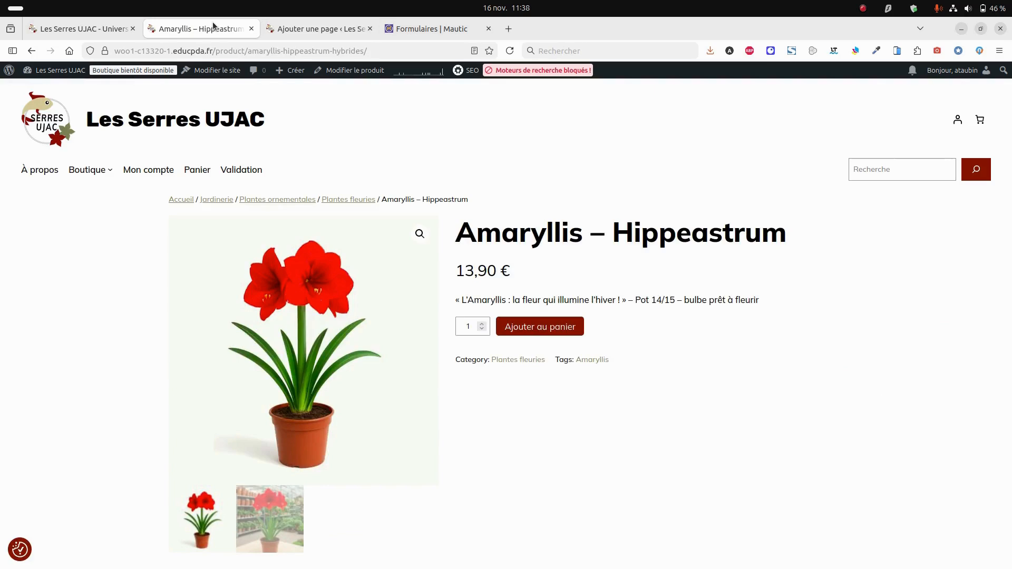
{"action": "left_click_drag", "start_coordinate": [460, 232], "coordinate": [797, 249]}
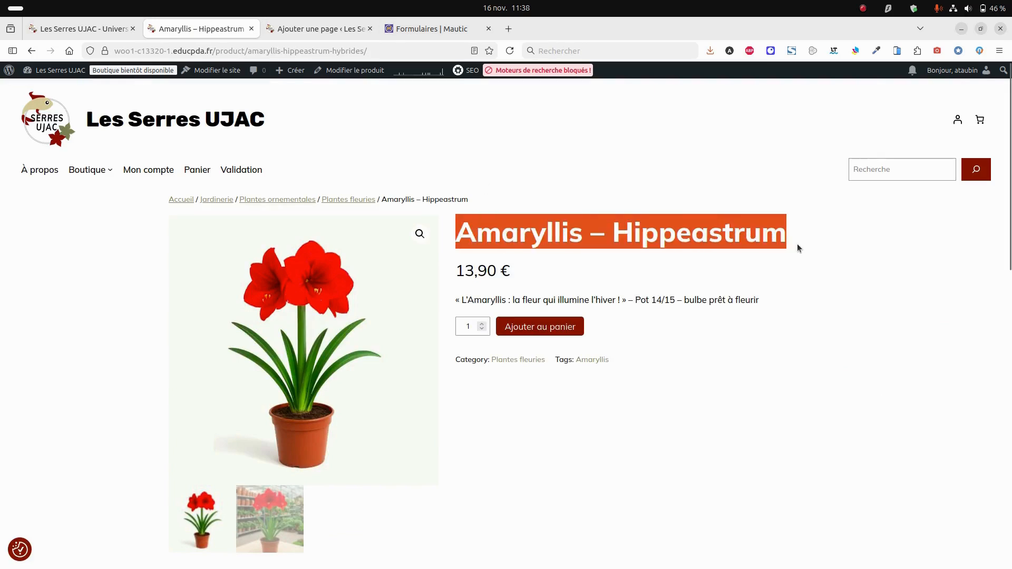
{"action": "right_click", "coordinate": [682, 231]}
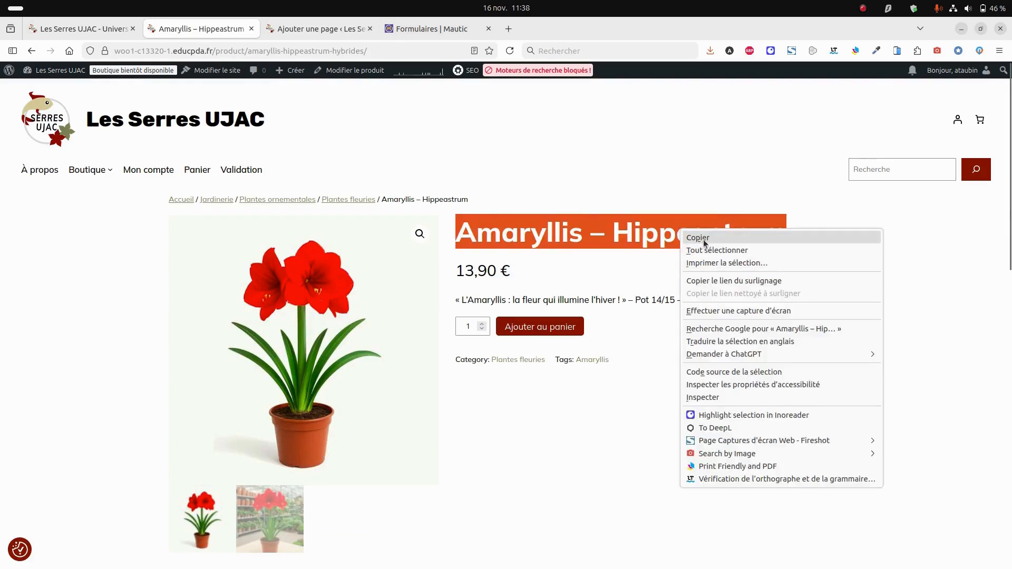
{"action": "left_click", "coordinate": [701, 238]}
{"action": "left_click", "coordinate": [305, 28]}
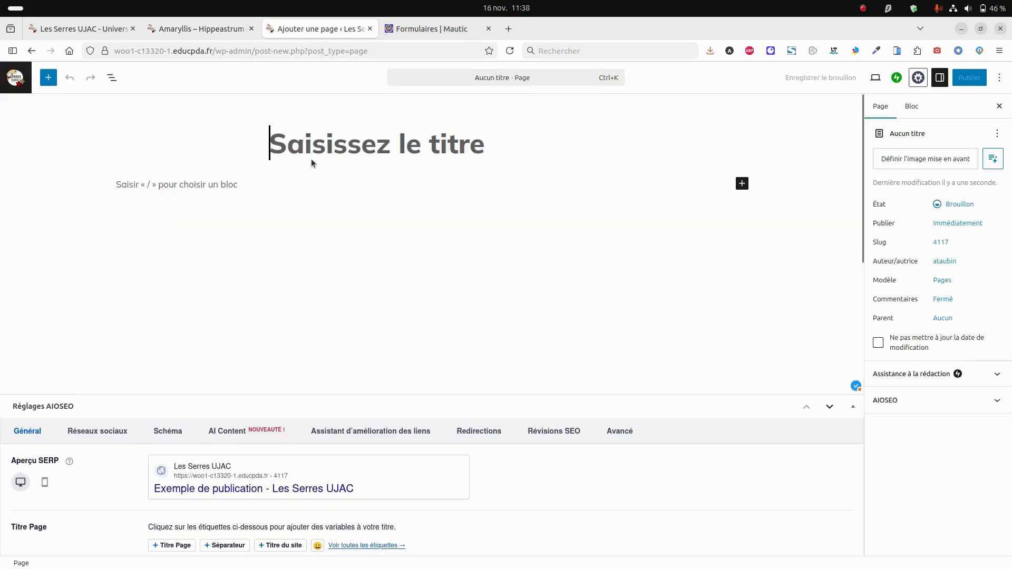
Step: Title the page "-20% sur les Amaryllis – Hippeastrum - Profitez-en !", pasting the copied product name after "-20% sur les"
{"action": "type", "text": "-20"}
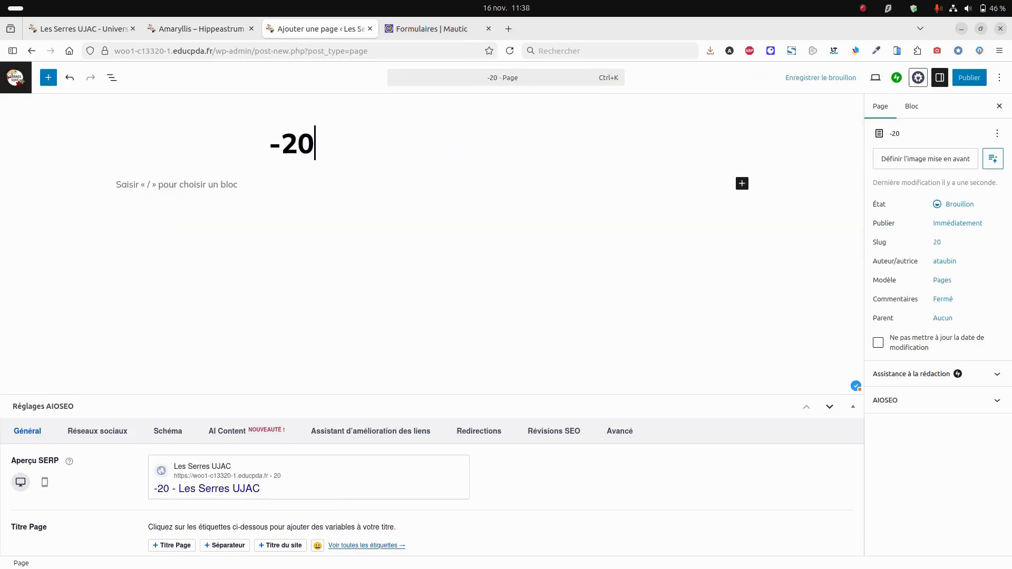
{"action": "type", "text": "% "}
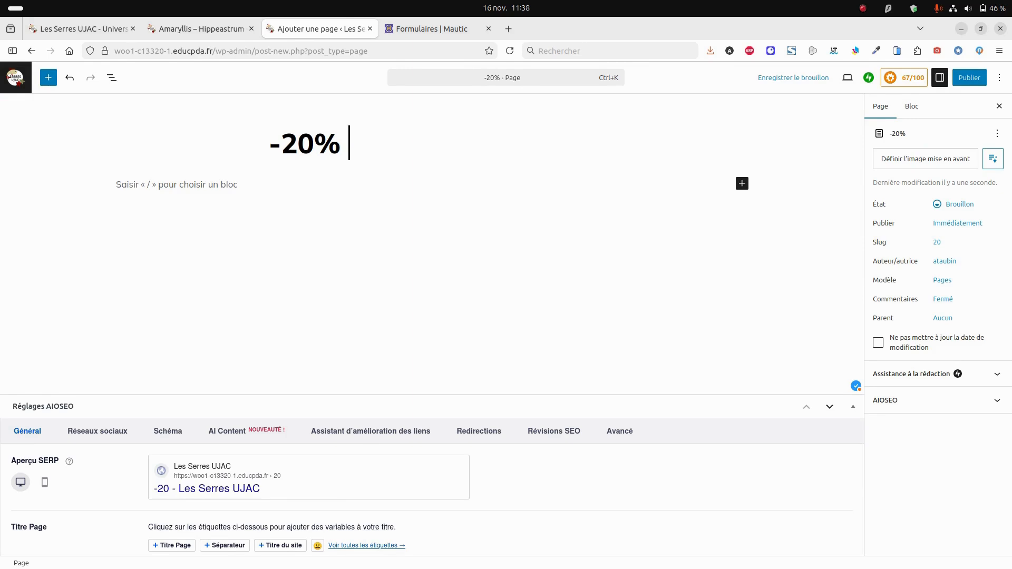
{"action": "type", "text": "sur les"}
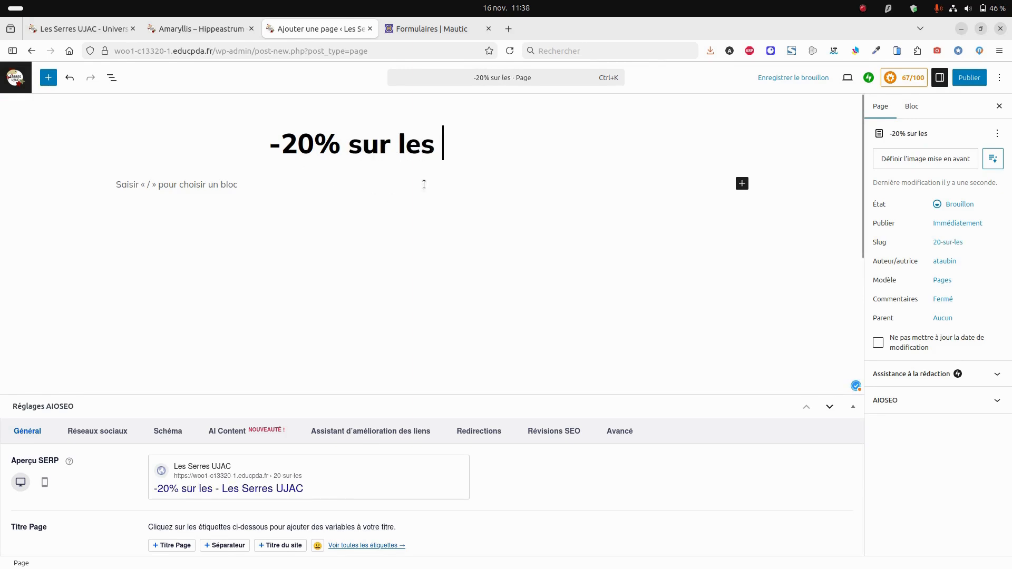
{"action": "right_click", "coordinate": [450, 152]}
{"action": "left_click", "coordinate": [486, 218]}
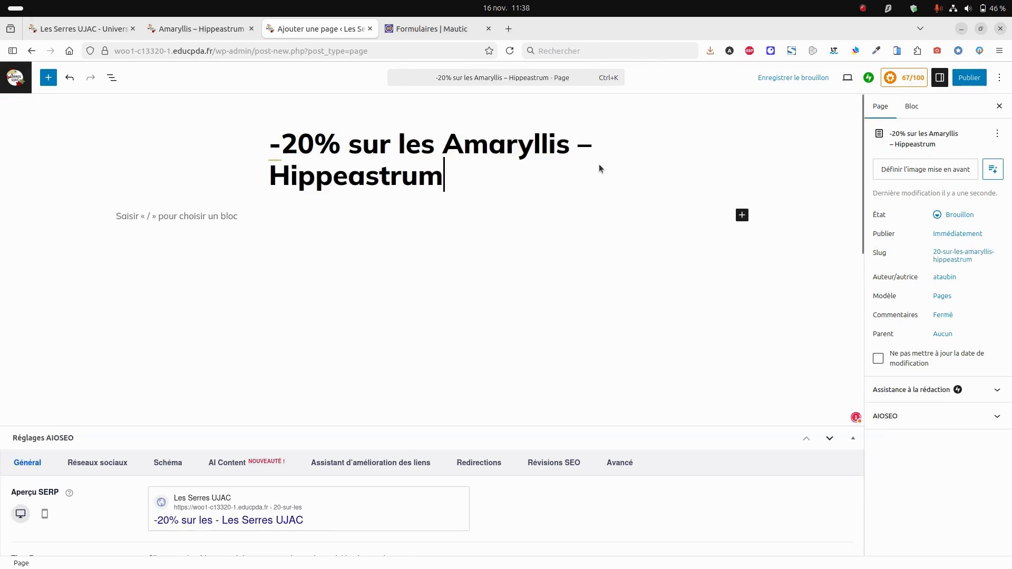
{"action": "type", "text": "- "}
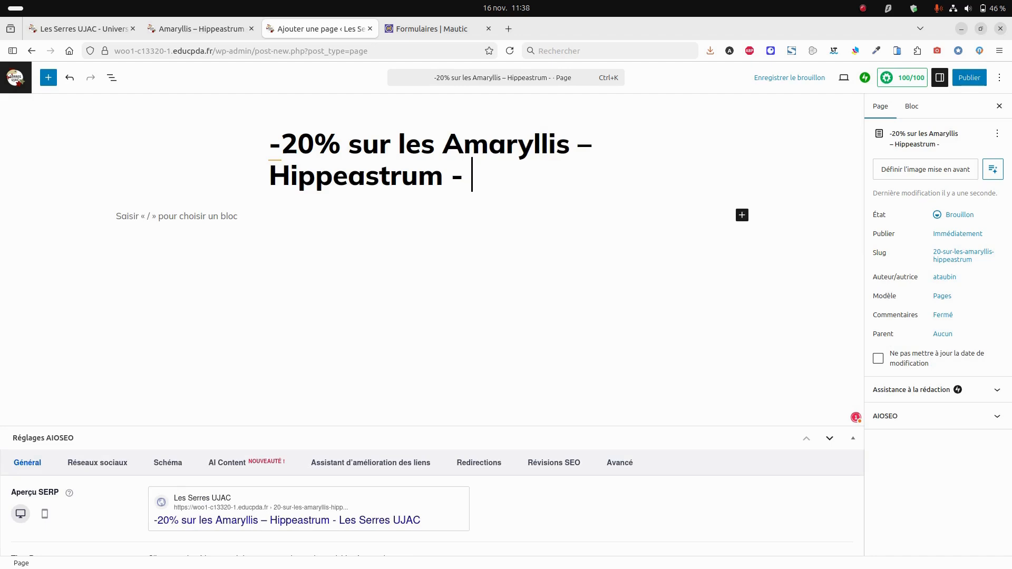
{"action": "type", "text": "Pr"}
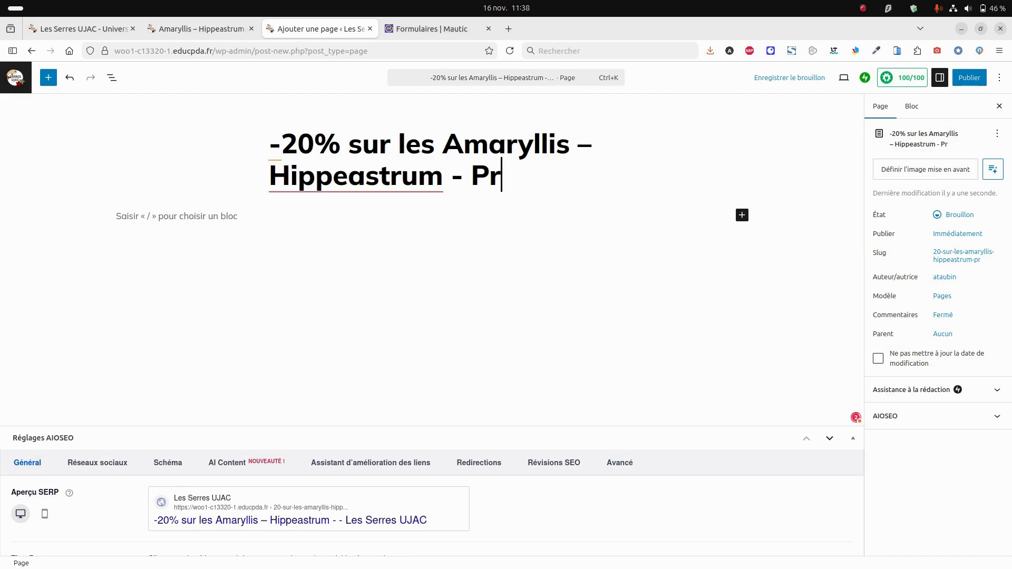
{"action": "type", "text": "ofitez"}
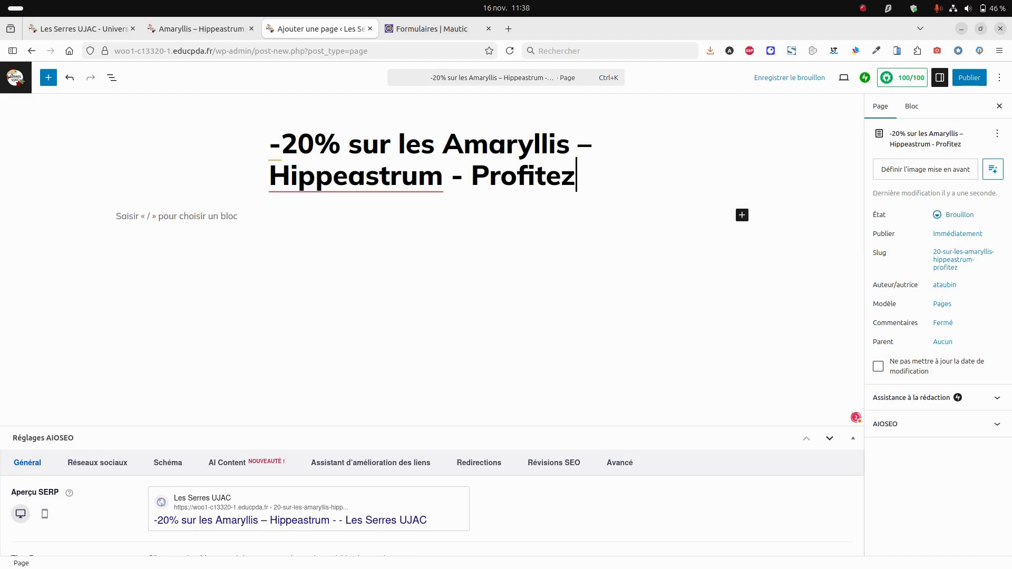
{"action": "type", "text": "-en "}
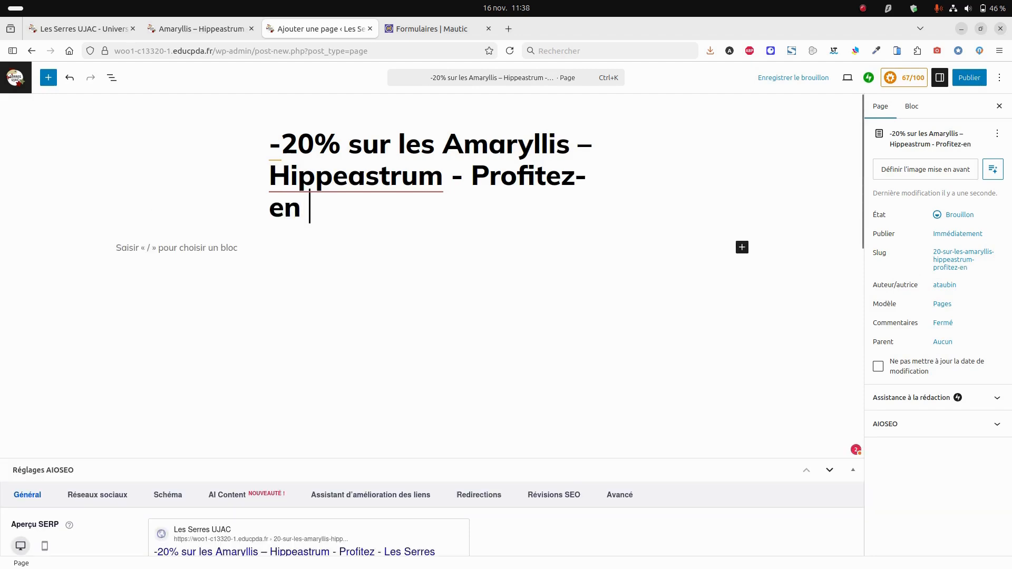
{"action": "type", "text": "!"}
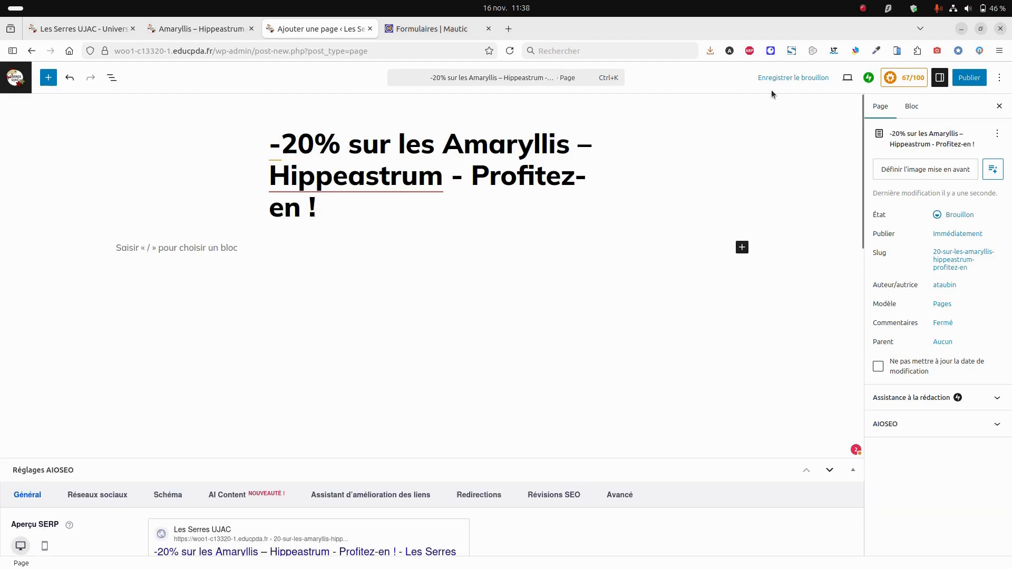
Step: Change the page's template to Landing Page
{"action": "left_click", "coordinate": [943, 305]}
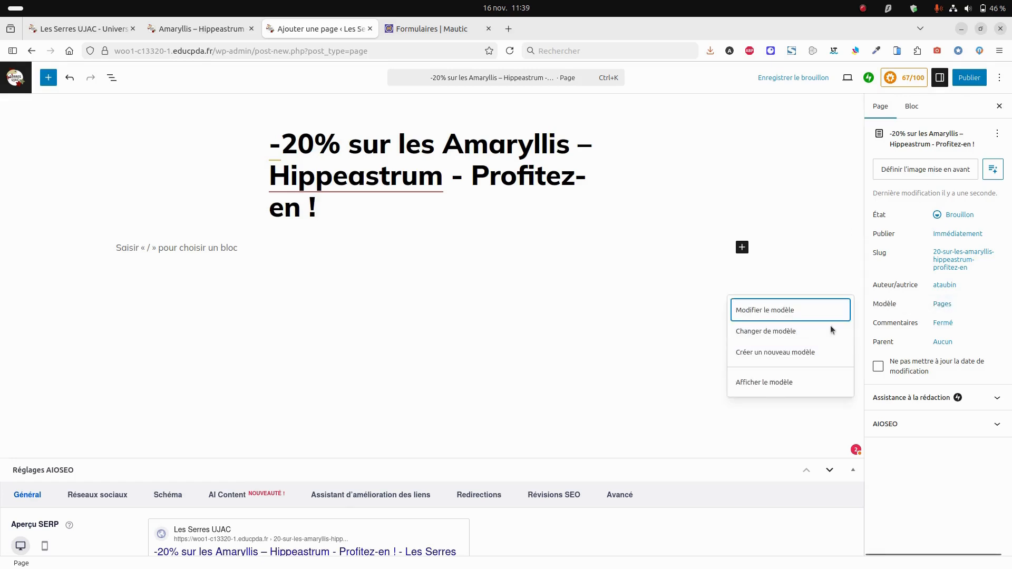
{"action": "left_click", "coordinate": [786, 331]}
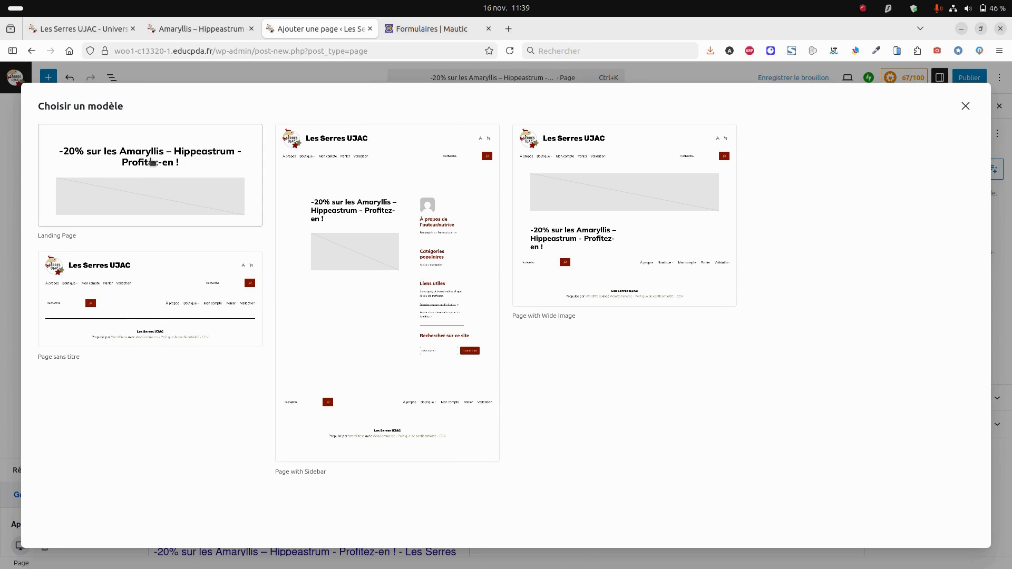
{"action": "left_click", "coordinate": [152, 162]}
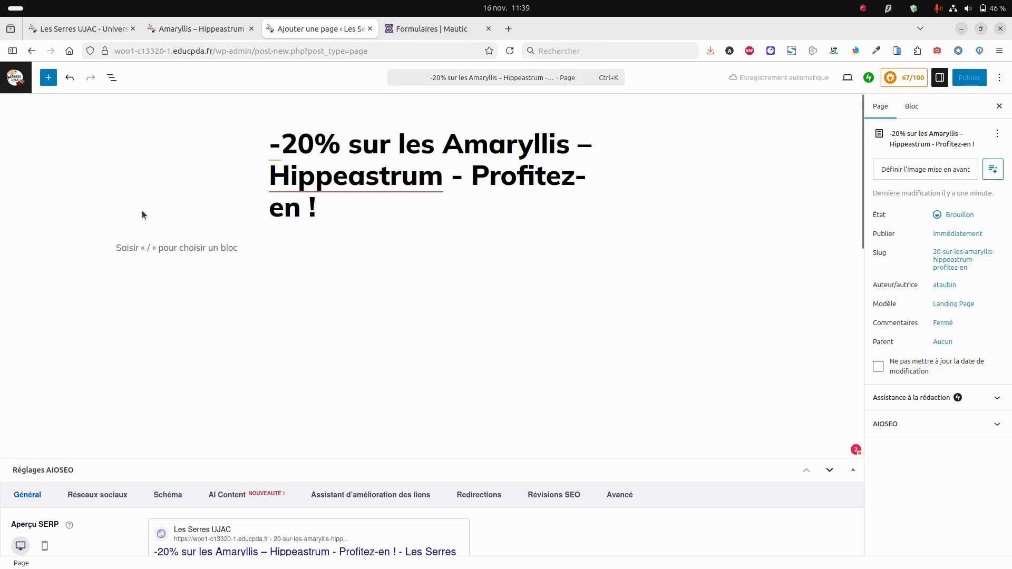
Step: Insert the "Appel à l'action avec image à droite" composition from the Appel à l'action category below the page title
{"action": "left_click", "coordinate": [118, 251]}
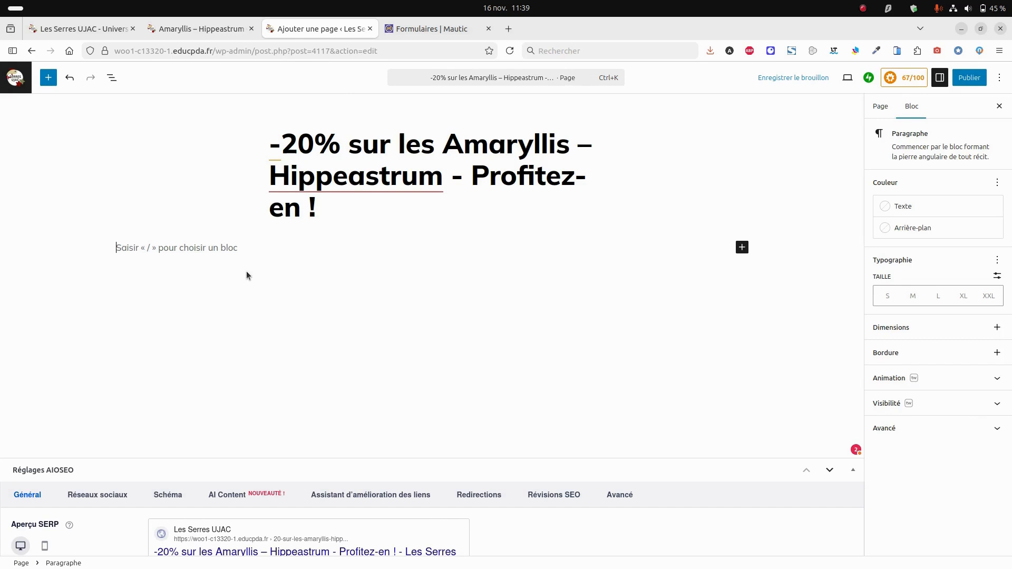
{"action": "left_click", "coordinate": [742, 248]}
{"action": "left_click", "coordinate": [791, 419]}
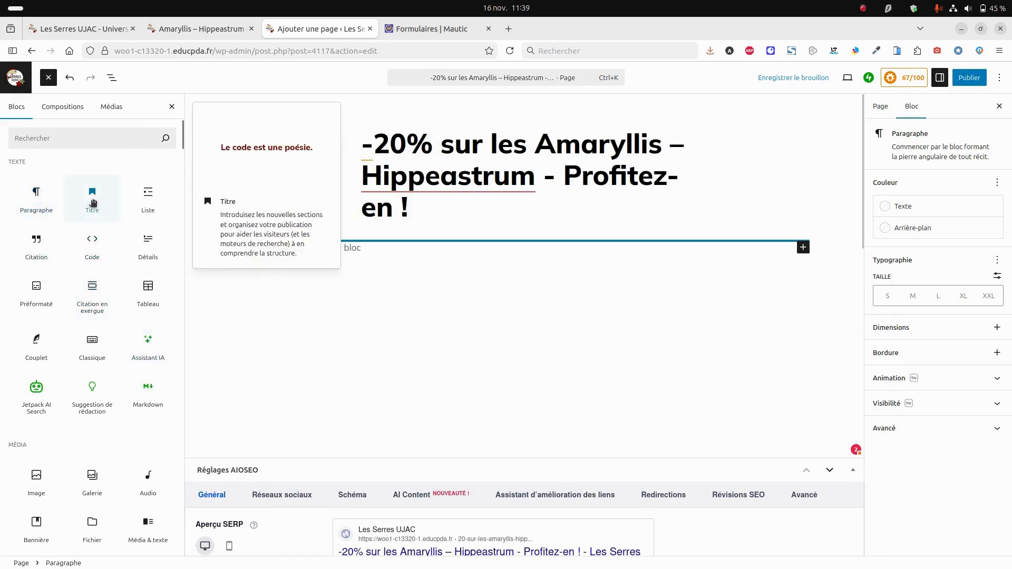
{"action": "left_click", "coordinate": [66, 108]}
{"action": "scroll", "coordinate": [62, 333], "scroll_direction": "down", "scroll_amount": 8}
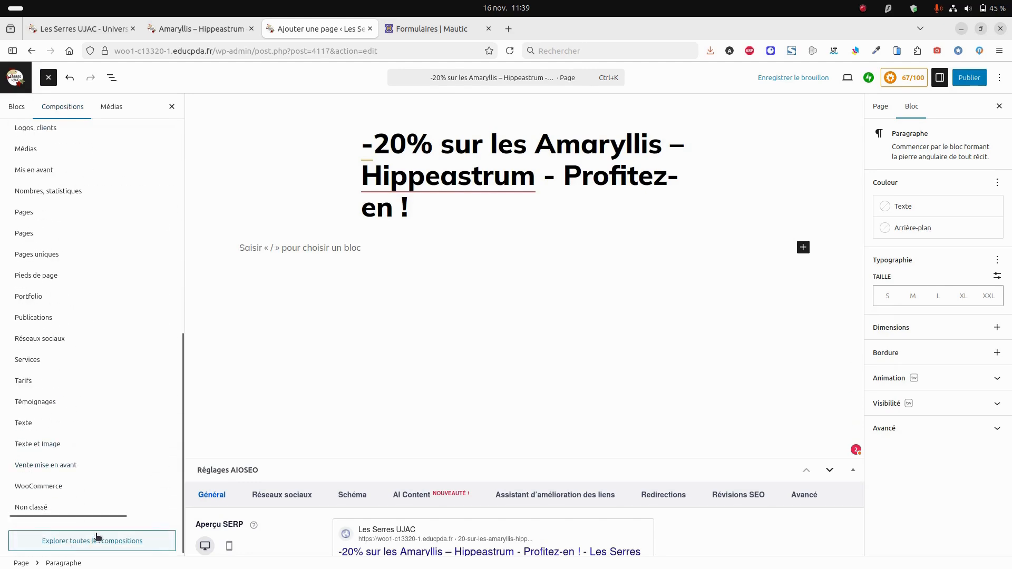
{"action": "left_click", "coordinate": [97, 540]}
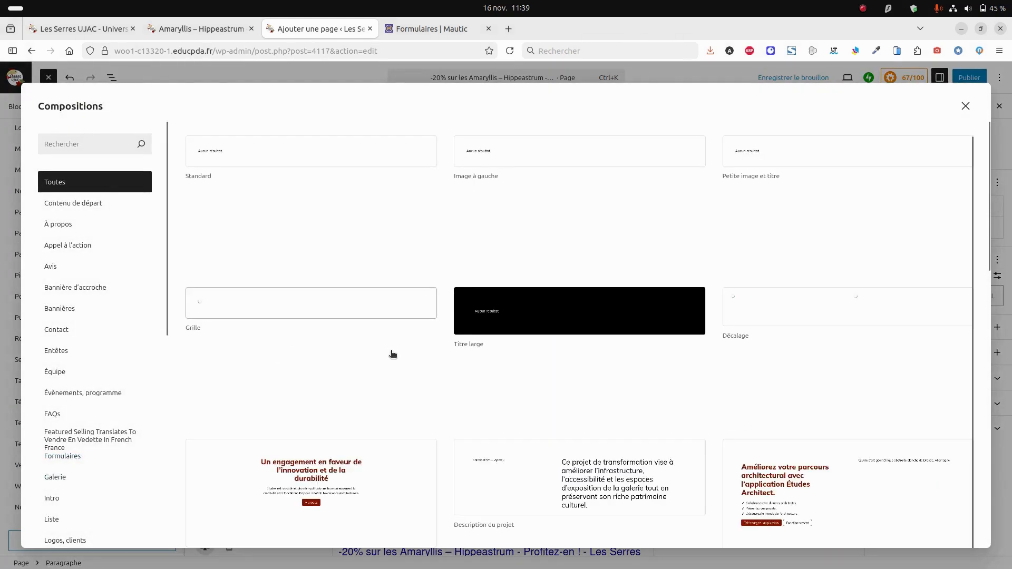
{"action": "scroll", "coordinate": [554, 377], "scroll_direction": "down", "scroll_amount": 8}
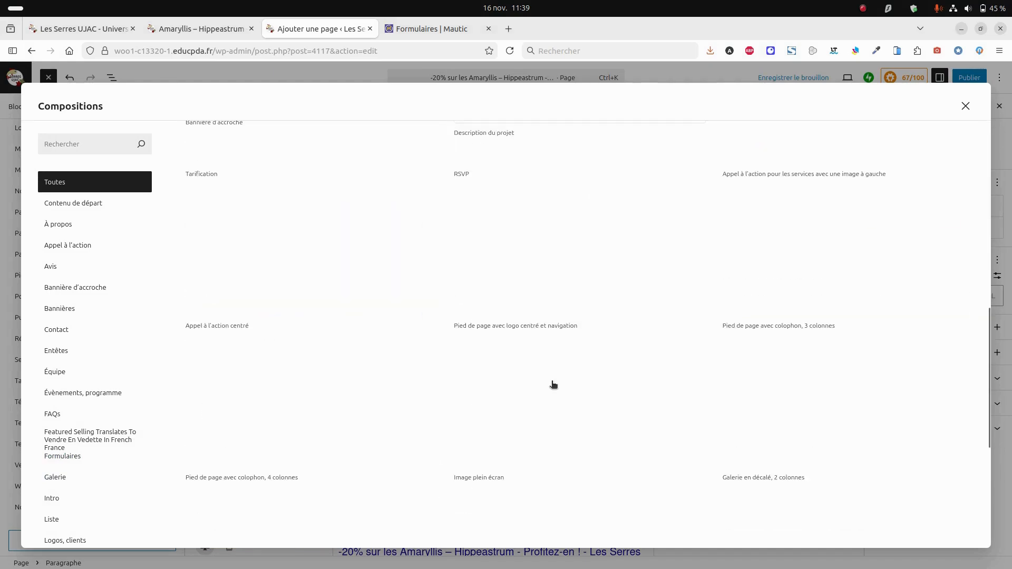
{"action": "scroll", "coordinate": [554, 385], "scroll_direction": "down", "scroll_amount": 5}
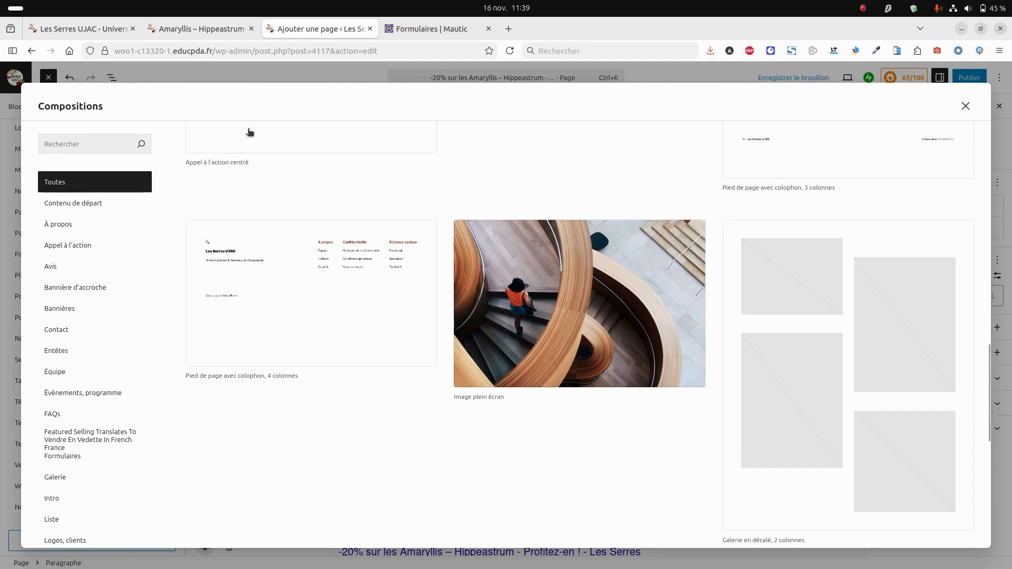
{"action": "left_click", "coordinate": [62, 247]}
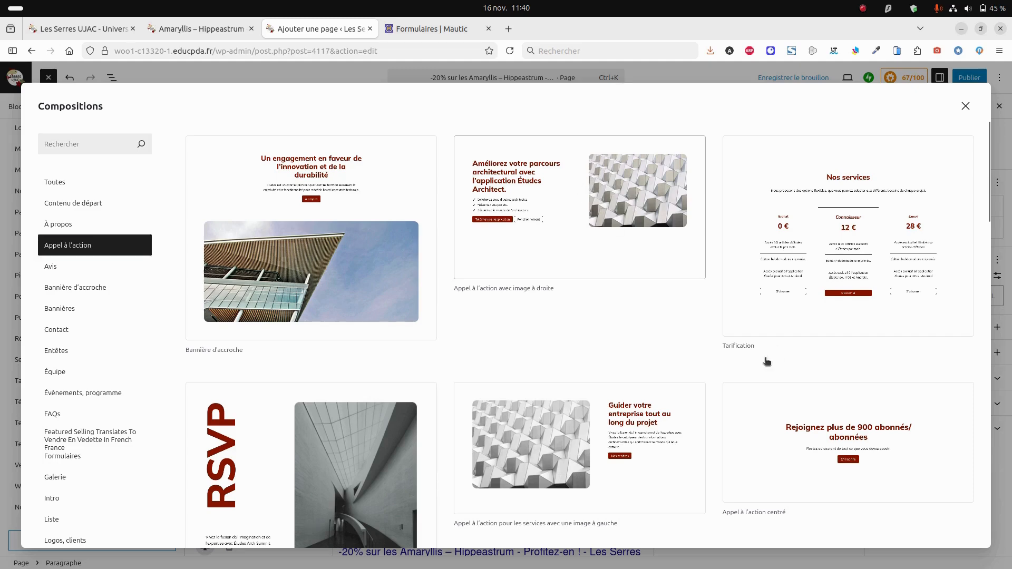
{"action": "left_click", "coordinate": [609, 262]}
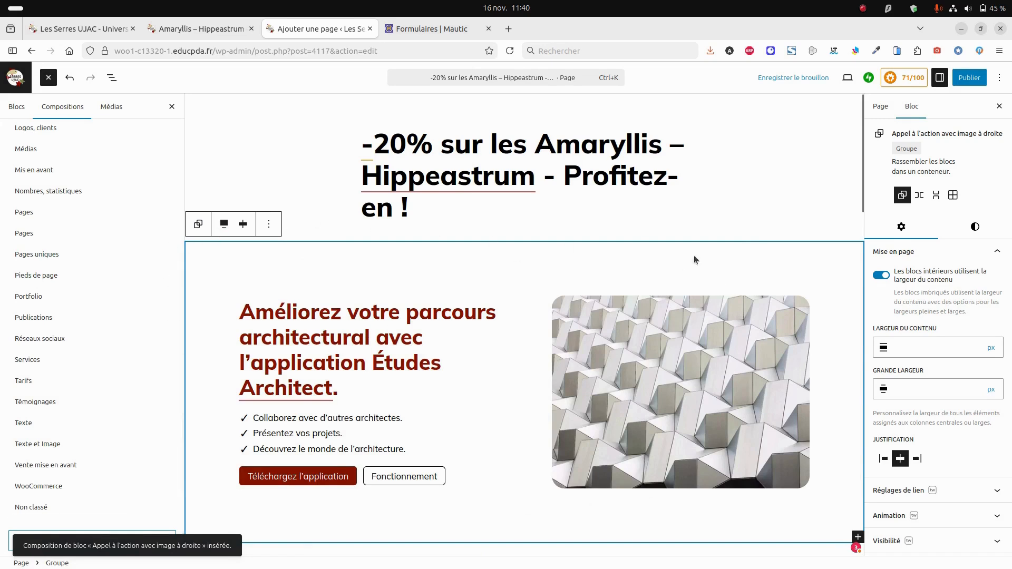
Step: Replace the composition's geometric architecture photo with the media library image of the potted red amaryllis in a garden centre
{"action": "left_click", "coordinate": [667, 333]}
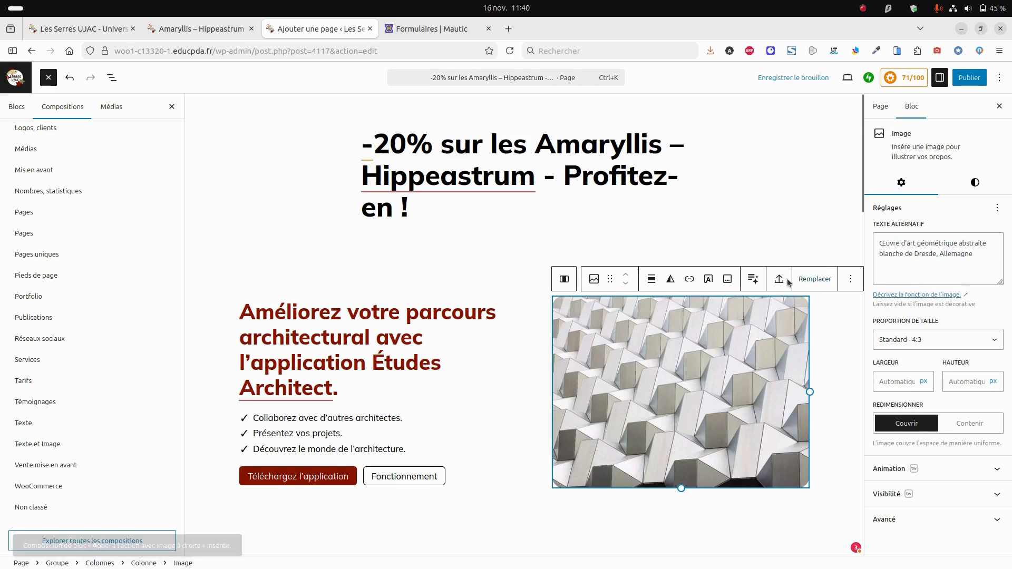
{"action": "left_click", "coordinate": [823, 283]}
{"action": "left_click", "coordinate": [838, 314]}
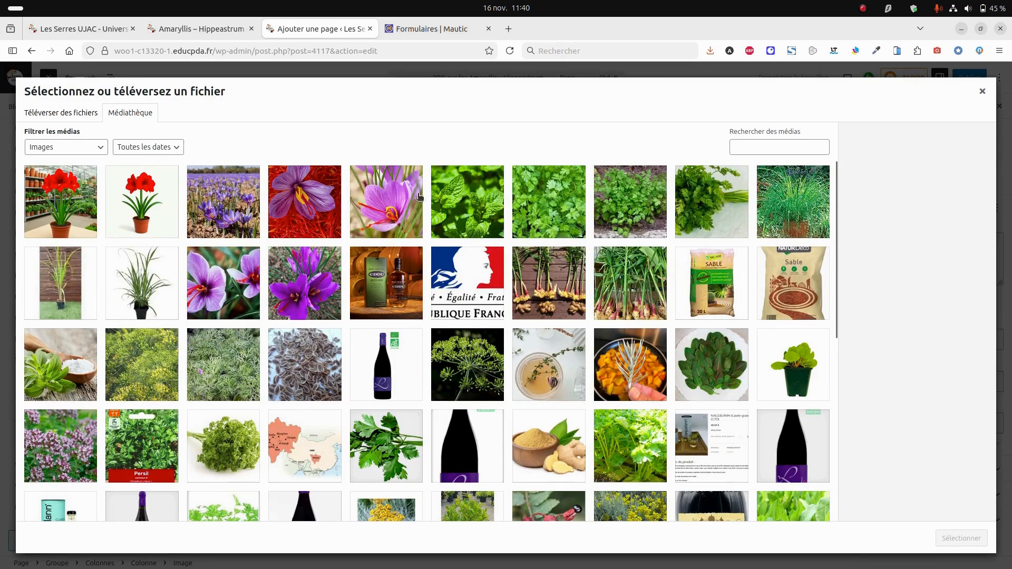
{"action": "left_click", "coordinate": [74, 195]}
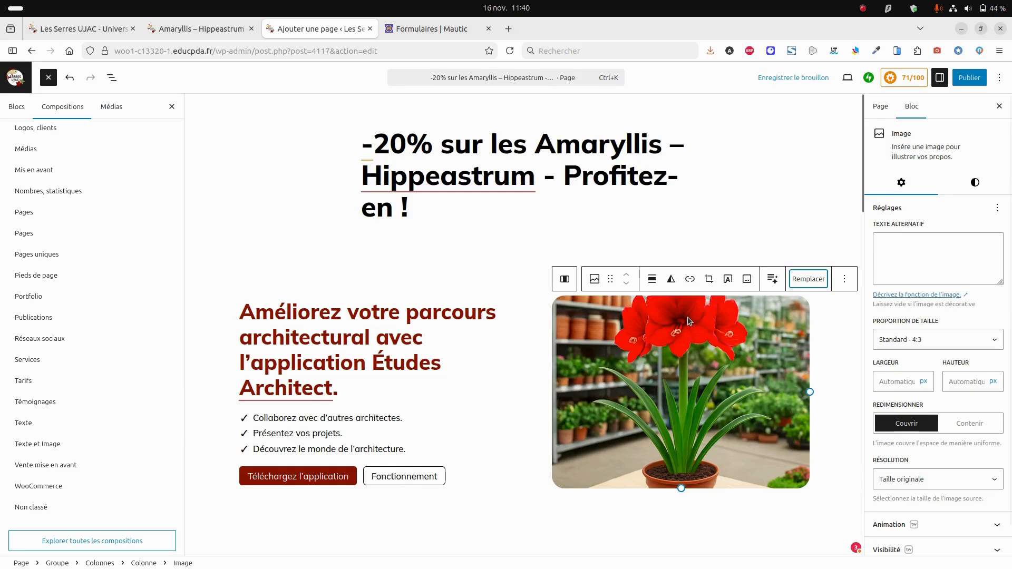
Step: Try the black-and-white and beige duotone filters on the amaryllis image, clear the effect, and check the alignment options
{"action": "left_click", "coordinate": [671, 279]}
{"action": "left_click", "coordinate": [697, 360]}
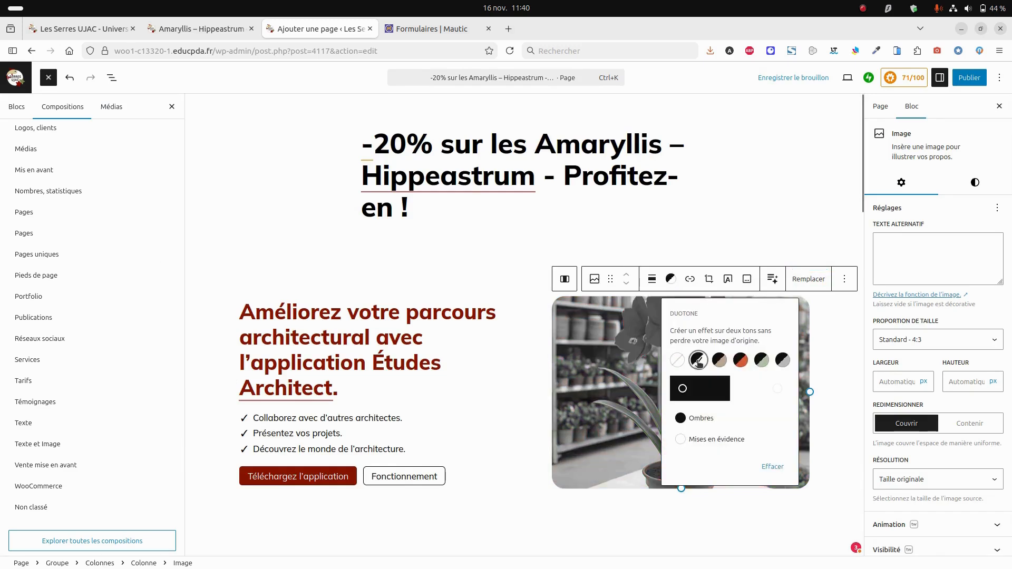
{"action": "left_click", "coordinate": [721, 360]}
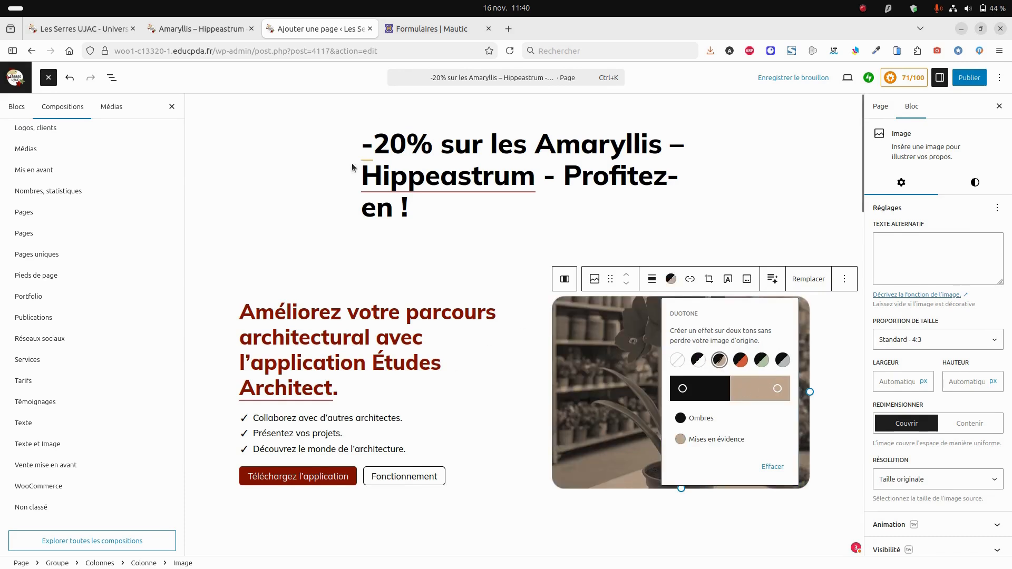
{"action": "left_click", "coordinate": [678, 361]}
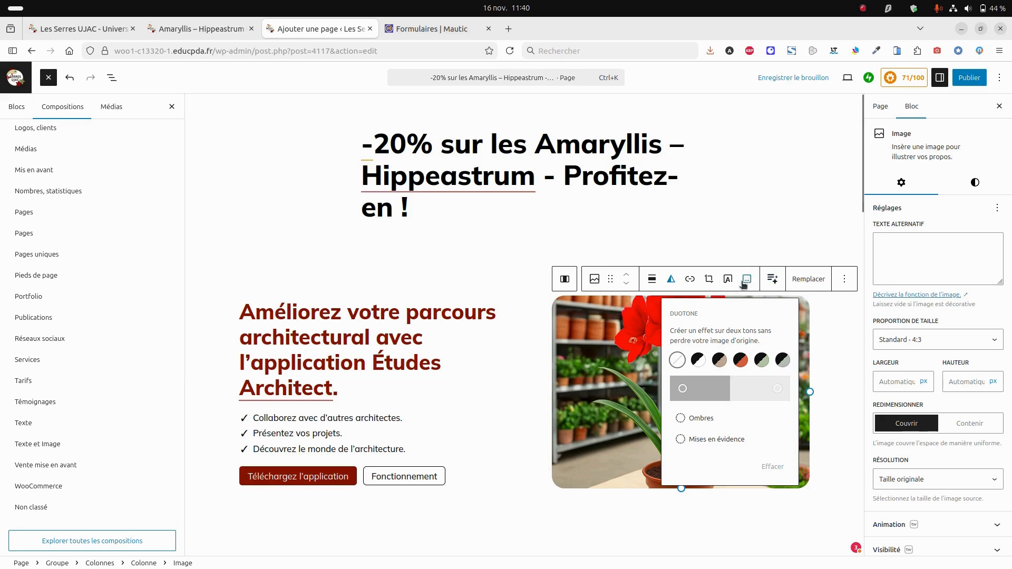
{"action": "left_click", "coordinate": [653, 280]}
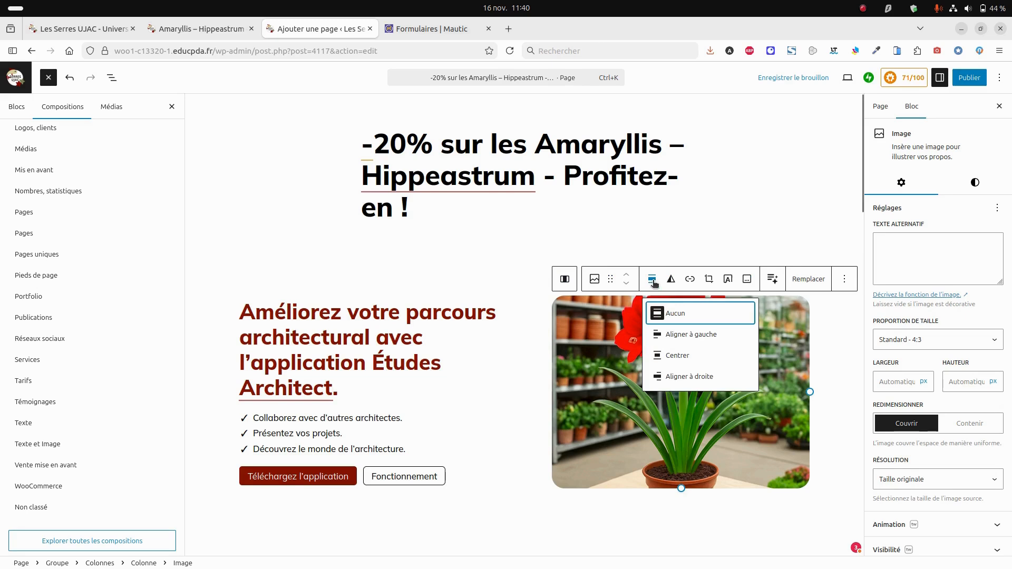
{"action": "left_click", "coordinate": [740, 249]}
{"action": "left_click", "coordinate": [719, 322]}
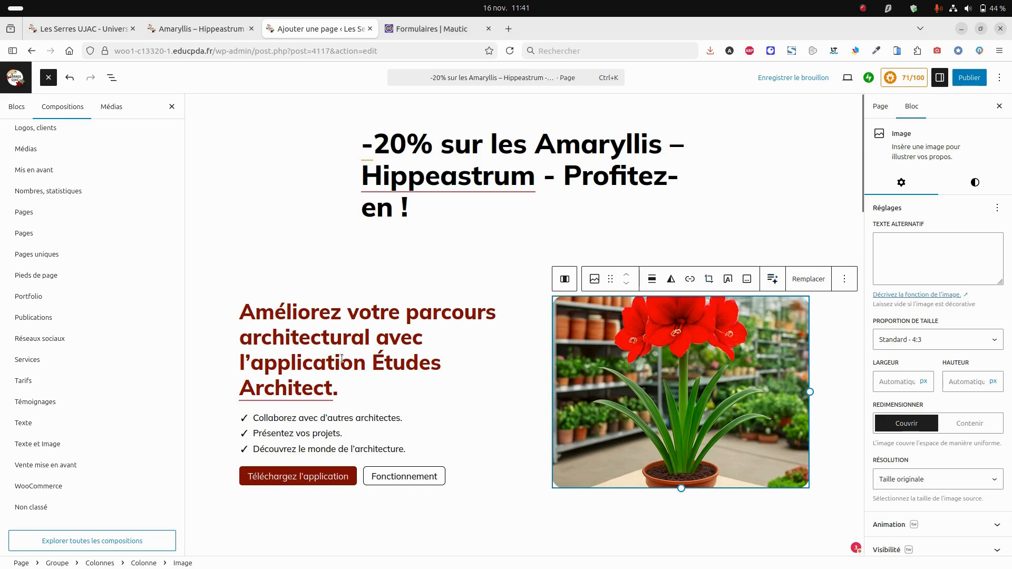
Step: Replace the composition's heading text with "Remplissez le formulaire pour profiter de la promotion !"
{"action": "left_click", "coordinate": [332, 328]}
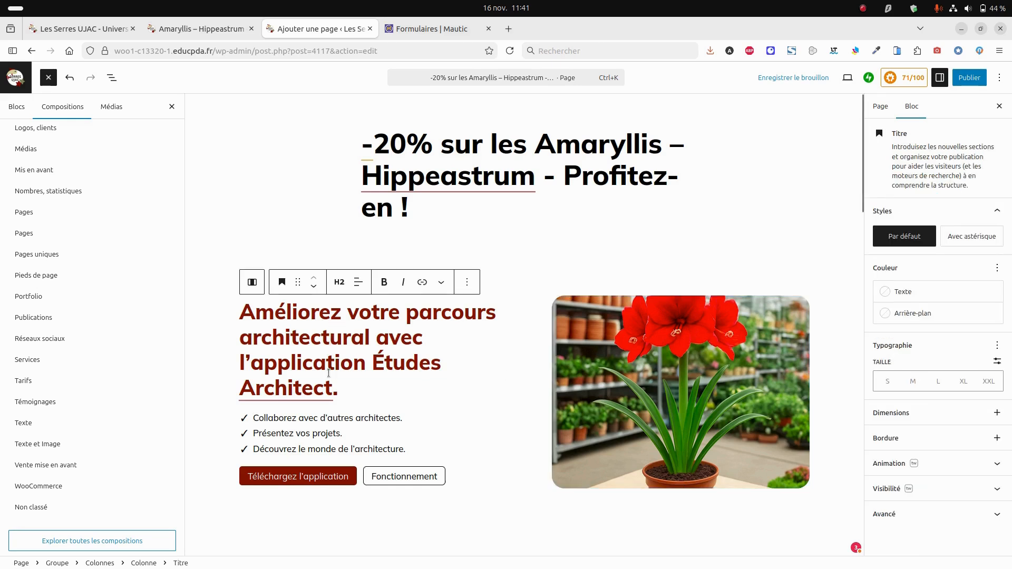
{"action": "left_click_drag", "start_coordinate": [342, 388], "coordinate": [240, 323]}
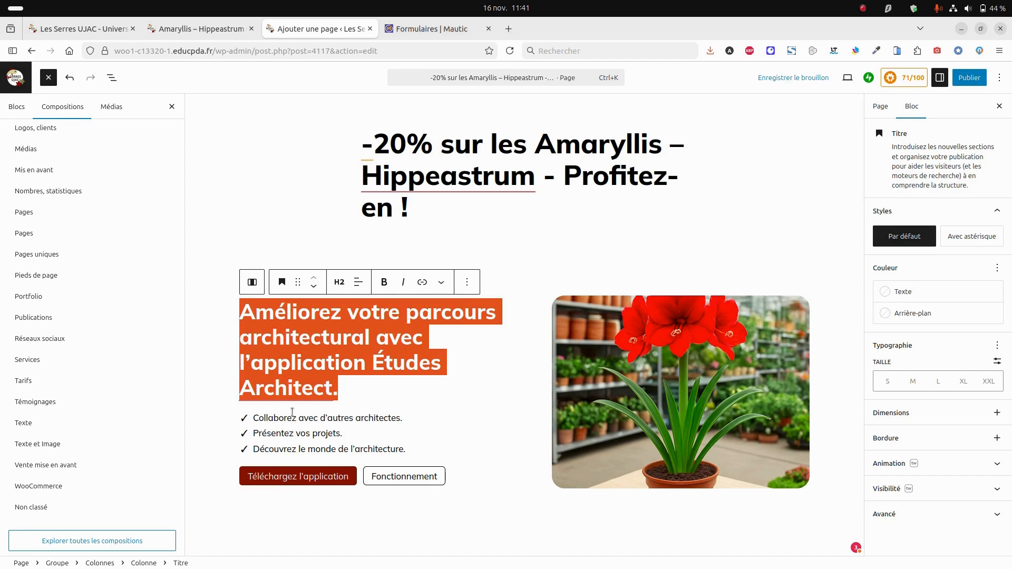
{"action": "type", "text": "Rempli"}
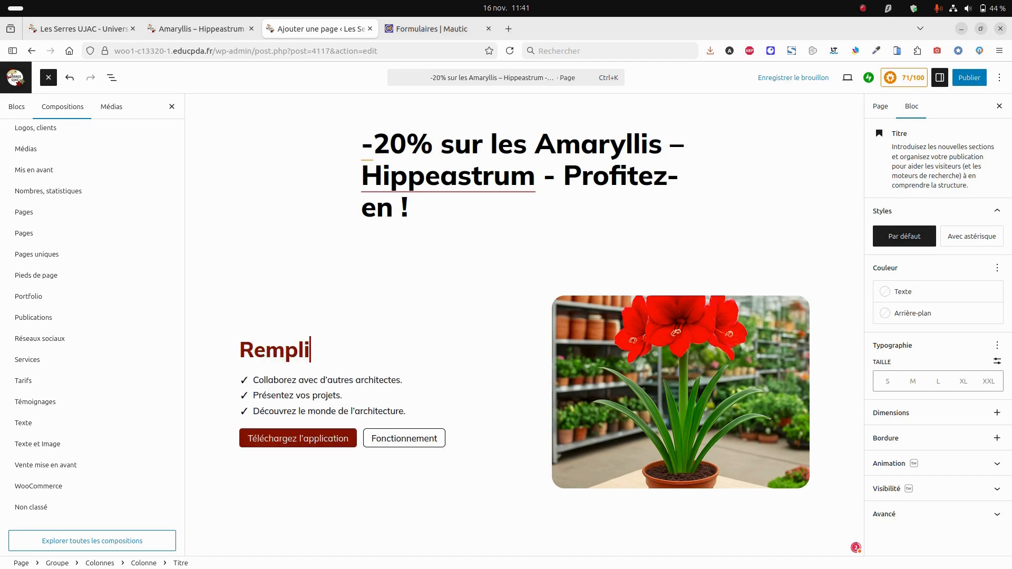
{"action": "type", "text": "ssez le f"}
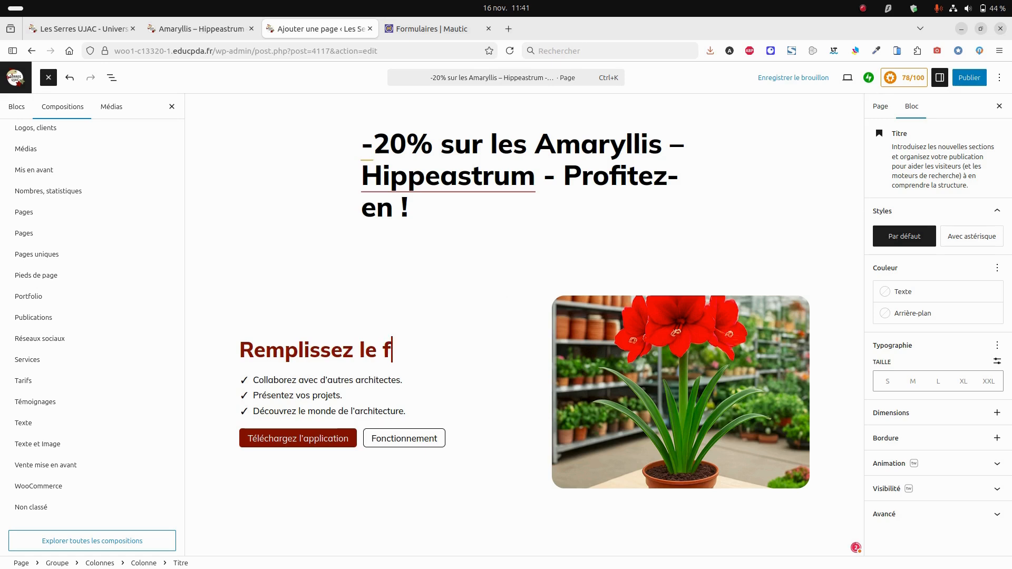
{"action": "type", "text": "ormulaire p"}
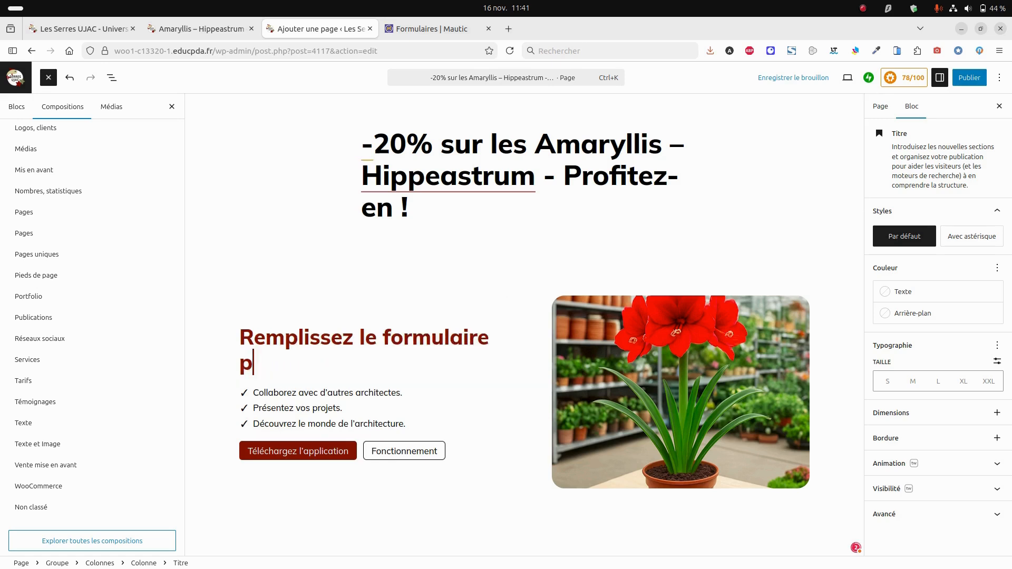
{"action": "type", "text": "iu"}
{"action": "key", "text": "BackSpace"}
{"action": "key", "text": "BackSpace"}
{"action": "key", "text": "BackSpace"}
{"action": "type", "text": "pour prof"}
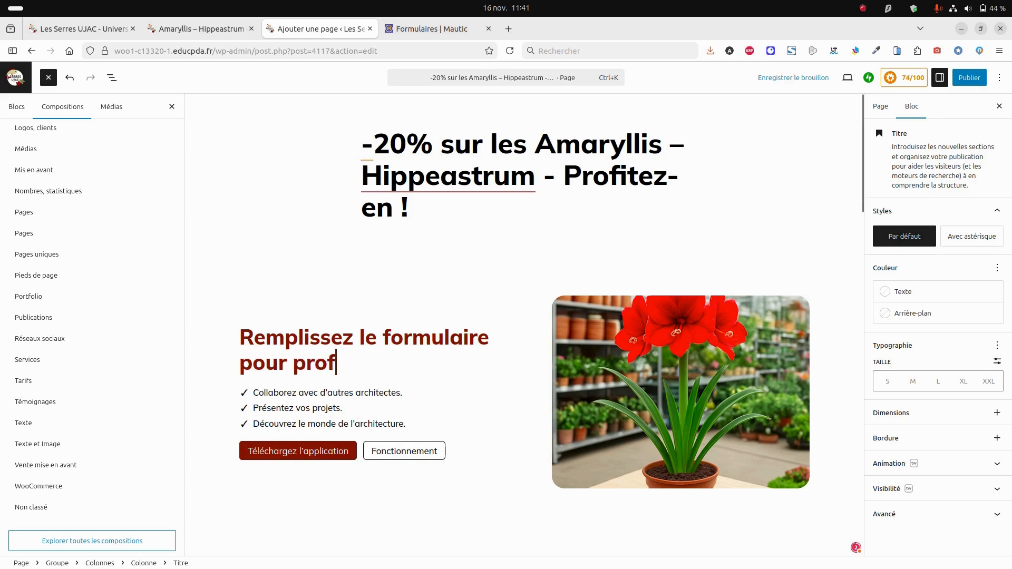
{"action": "type", "text": "iter de la "}
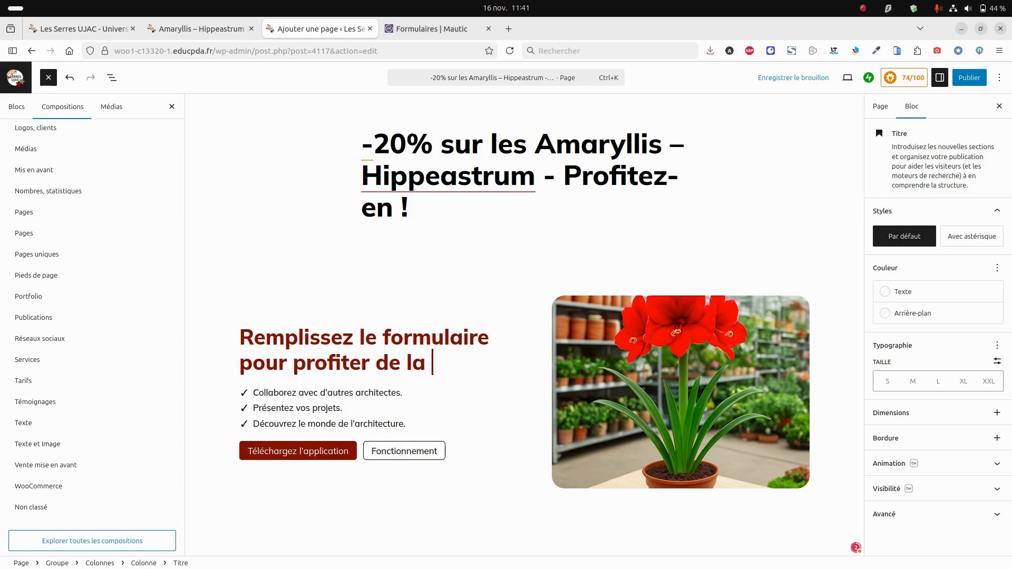
{"action": "type", "text": "promot"}
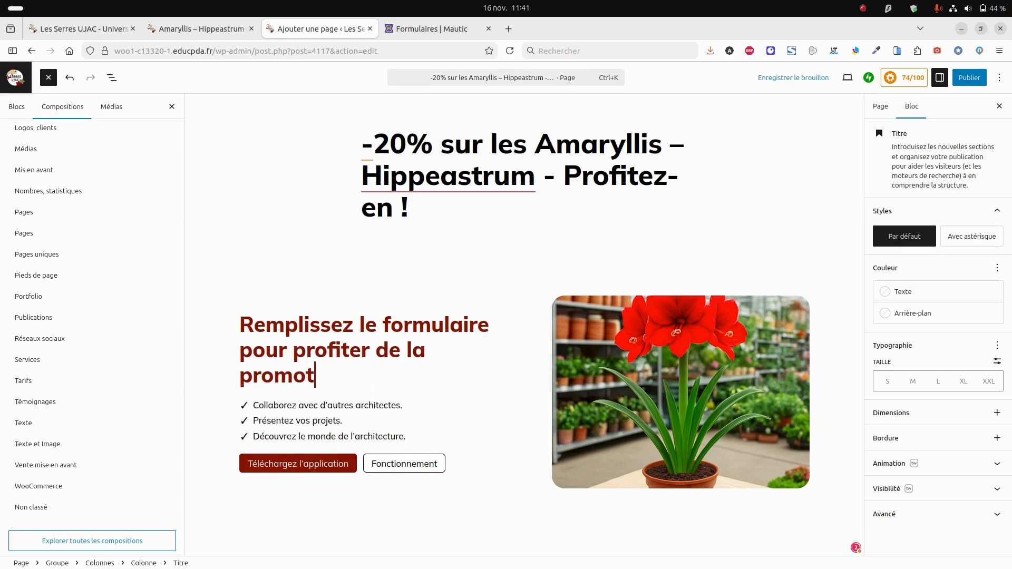
{"action": "type", "text": "ion !"}
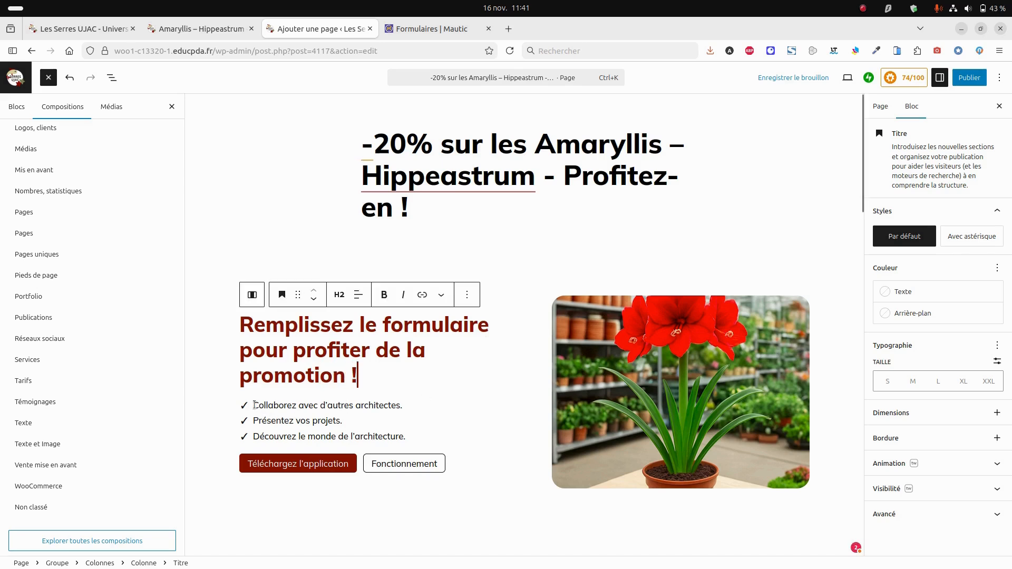
Step: Change the label of the "Téléchargez l'application" button to "Voir le produit"
{"action": "left_click", "coordinate": [312, 465]}
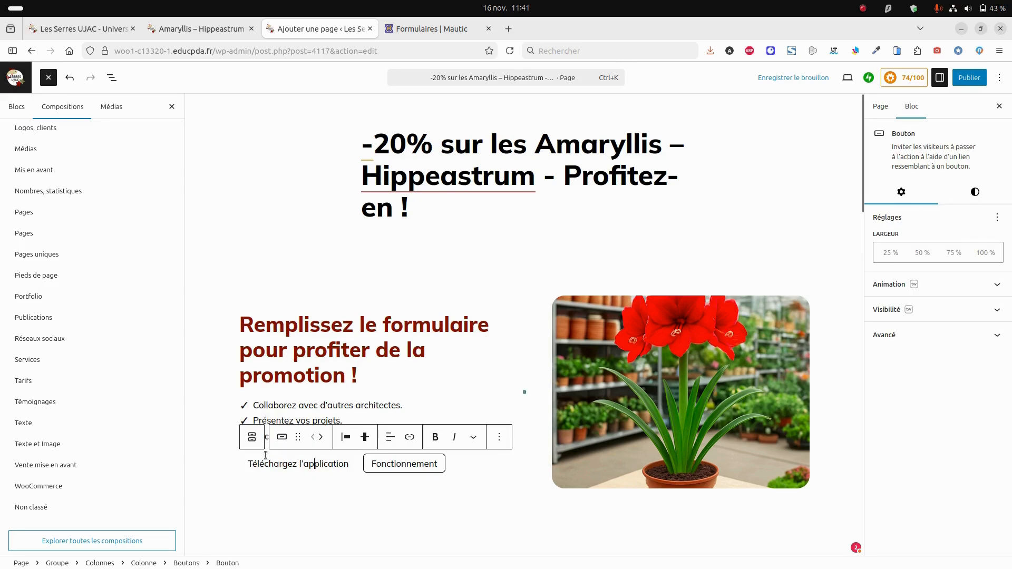
{"action": "left_click_drag", "start_coordinate": [347, 463], "coordinate": [254, 465]}
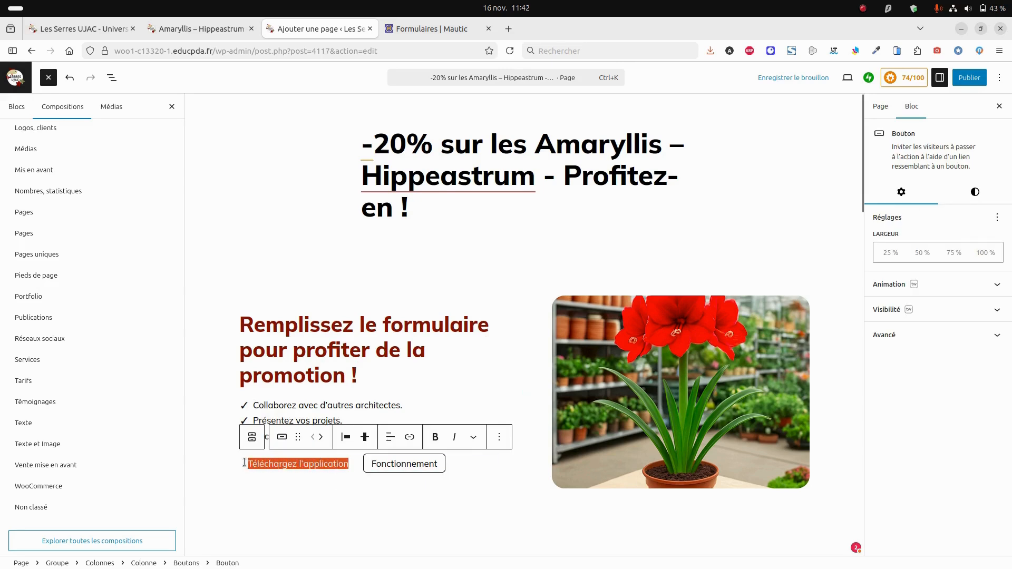
{"action": "type", "text": "Voir le pr"}
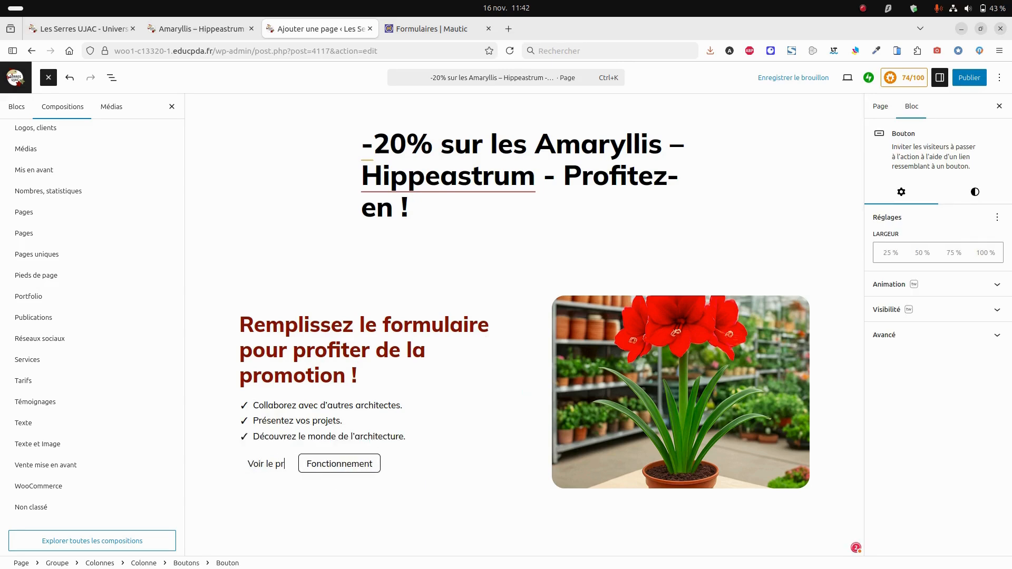
{"action": "type", "text": "oduit"}
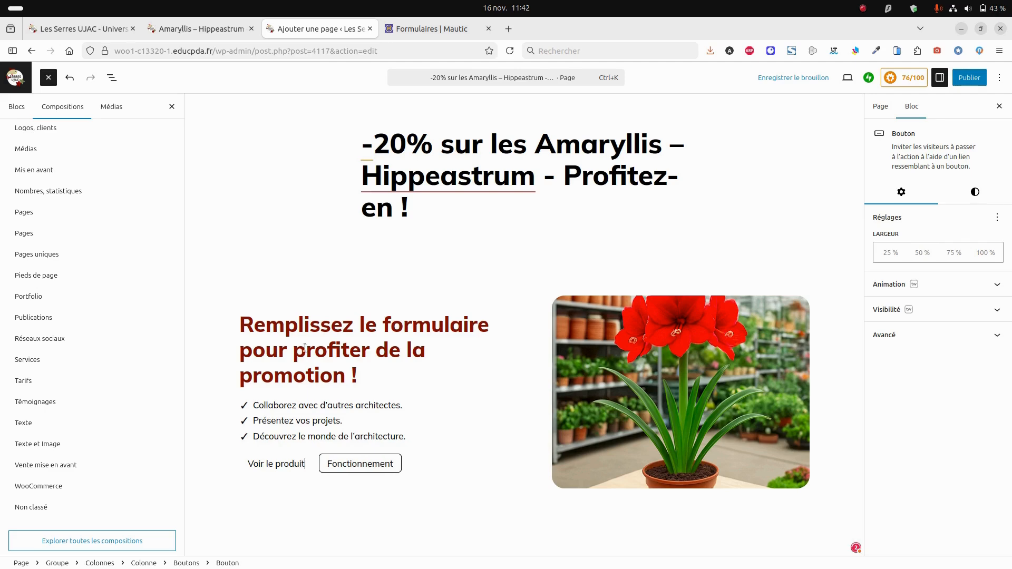
Step: Copy the web address of the Amaryllis – Hippeastrum product page and return to the page being edited
{"action": "left_click", "coordinate": [219, 23]}
{"action": "left_click", "coordinate": [198, 50]}
{"action": "key", "text": "ctrl+c"}
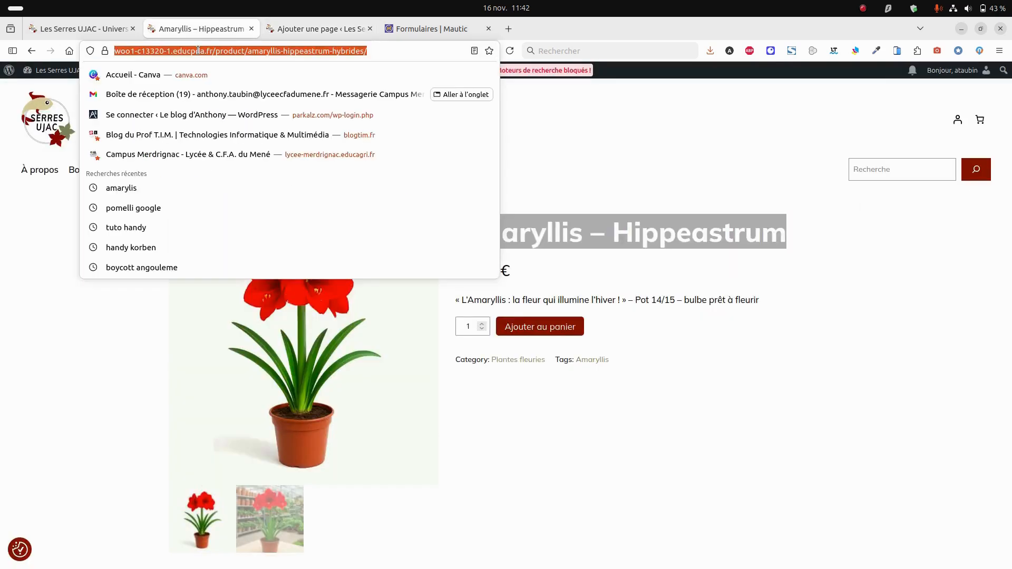
{"action": "right_click", "coordinate": [199, 50]}
{"action": "left_click", "coordinate": [228, 101]}
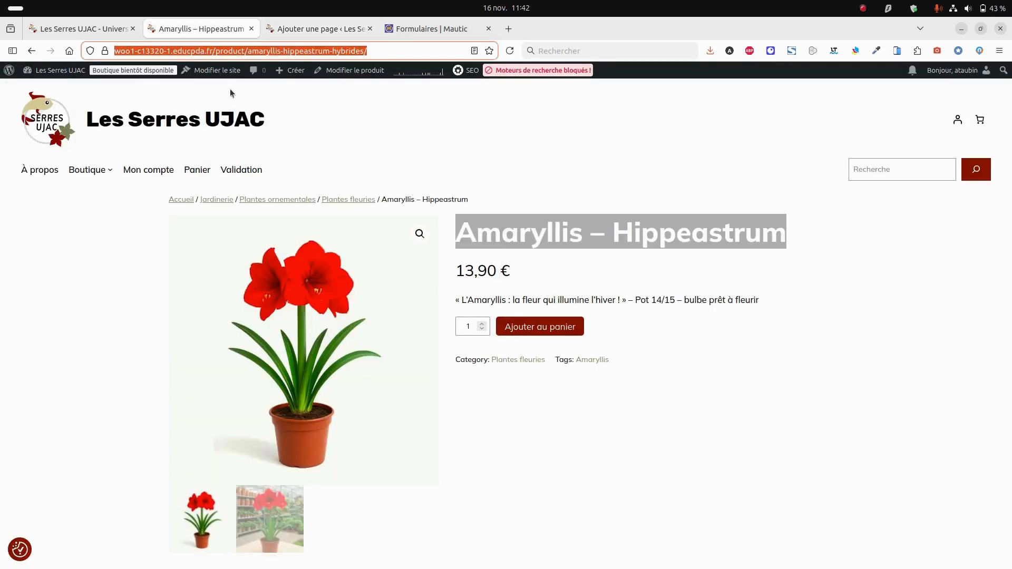
{"action": "left_click", "coordinate": [297, 29]}
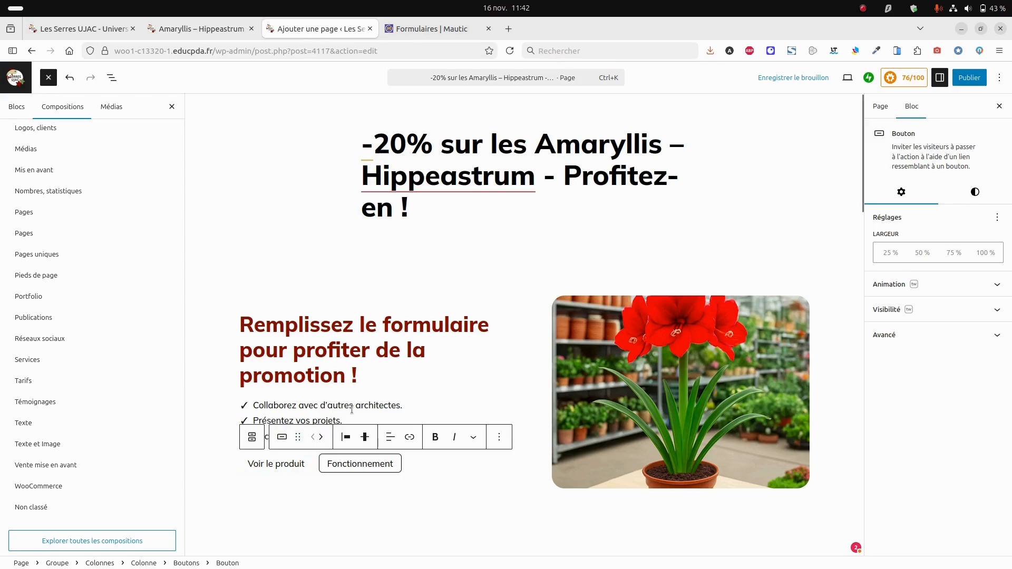
Step: Link the "Voir le produit" button to the copied product address, set it to open in a new tab, and save the link
{"action": "left_click", "coordinate": [409, 438]}
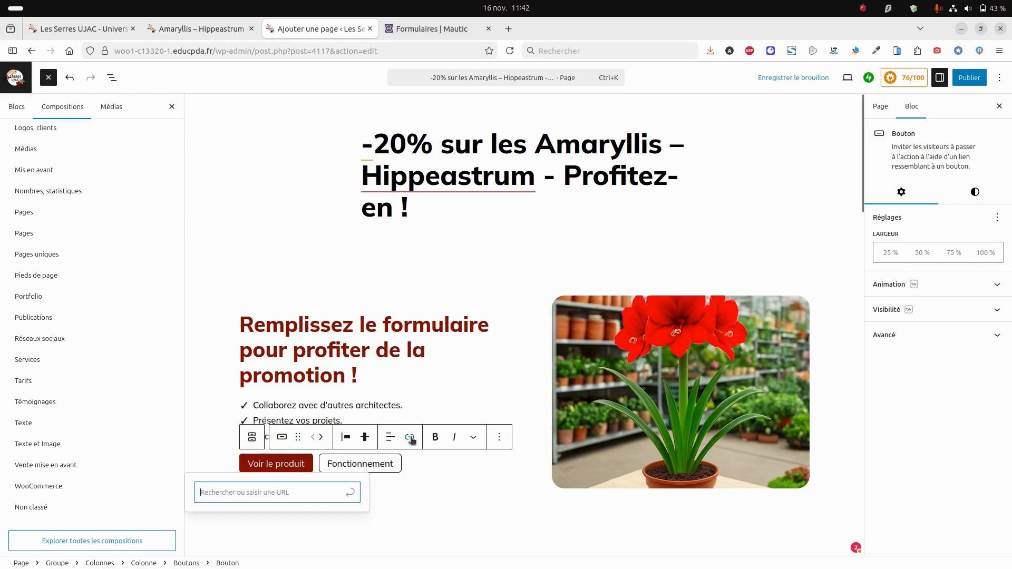
{"action": "key", "text": "ctrl+v"}
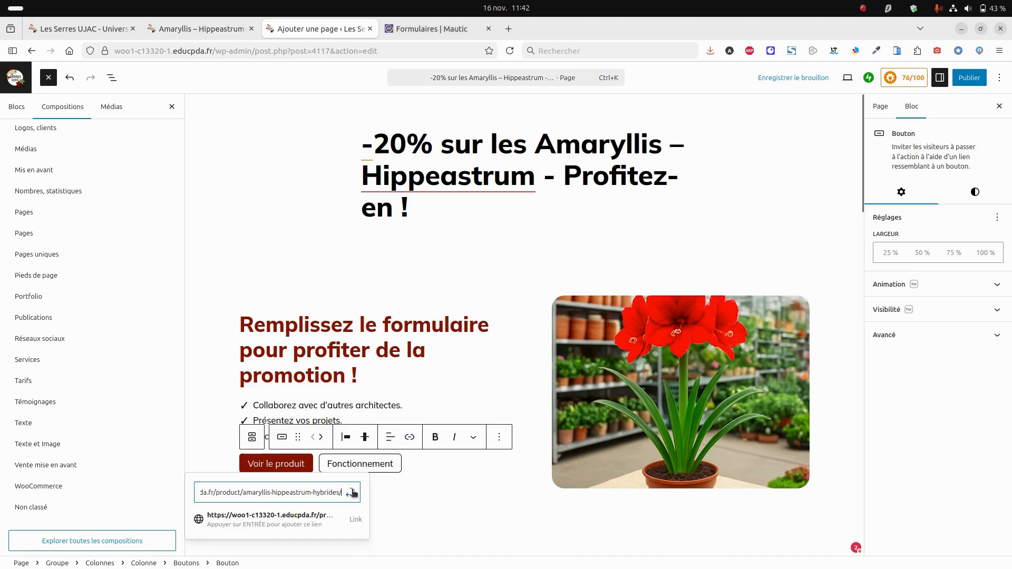
{"action": "left_click", "coordinate": [352, 492]}
{"action": "left_click", "coordinate": [318, 489]}
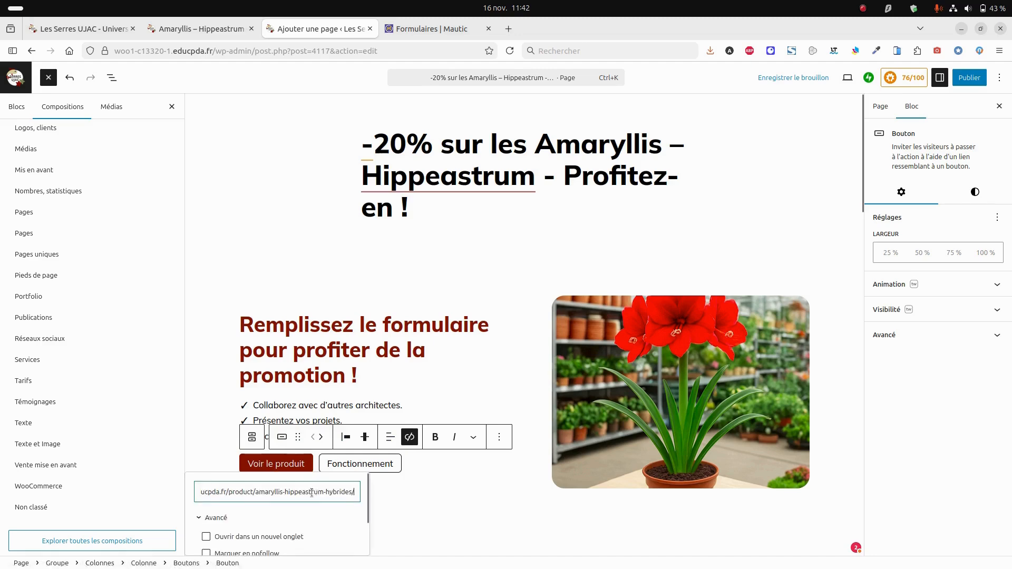
{"action": "left_click", "coordinate": [207, 435]}
{"action": "left_click", "coordinate": [207, 435]}
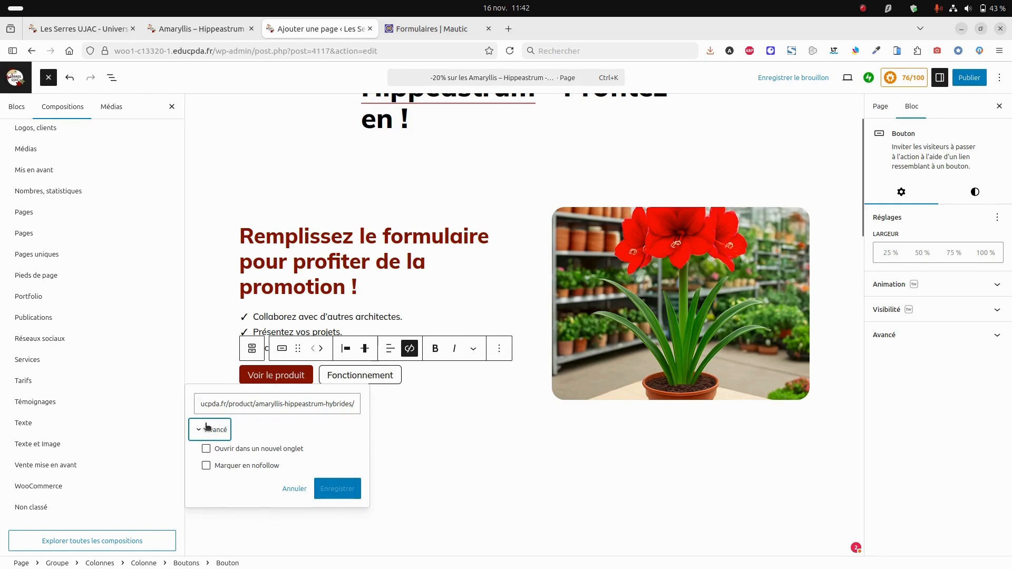
{"action": "left_click", "coordinate": [213, 451]}
{"action": "left_click", "coordinate": [206, 450]}
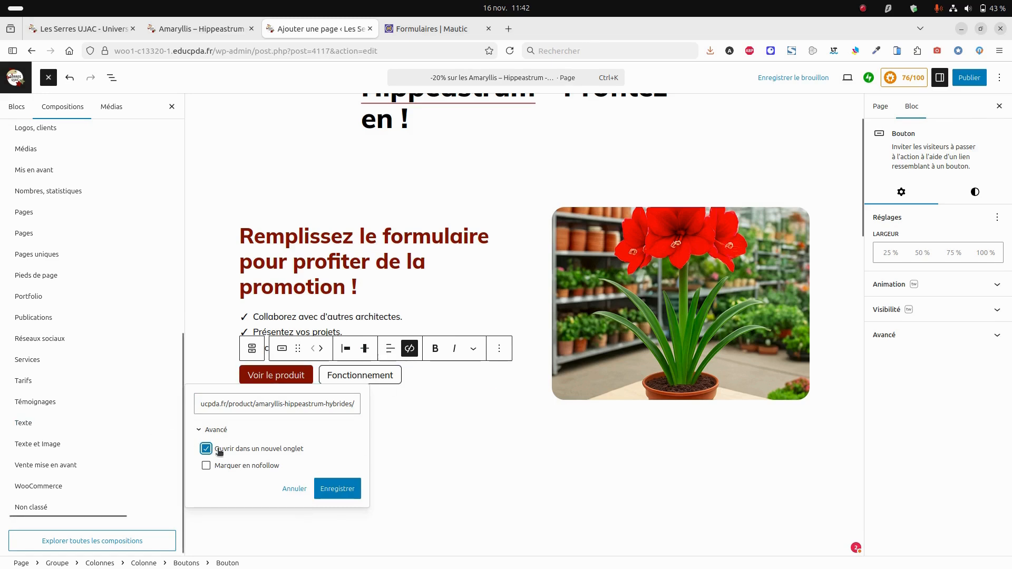
{"action": "left_click", "coordinate": [338, 489]}
Step: Delete the "Fonctionnement" button from the call-to-action section
{"action": "left_click", "coordinate": [390, 375]}
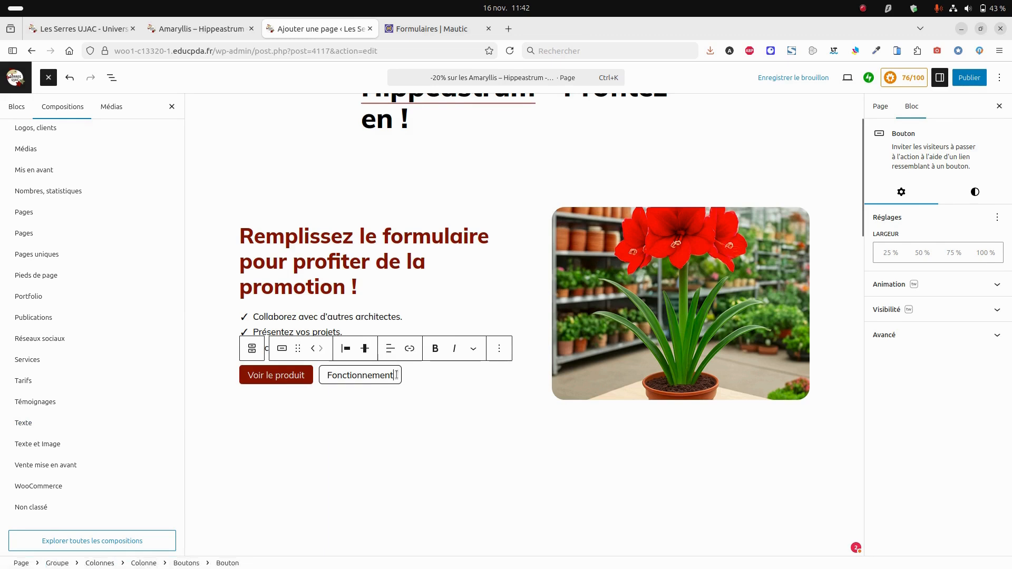
{"action": "left_click", "coordinate": [500, 349]}
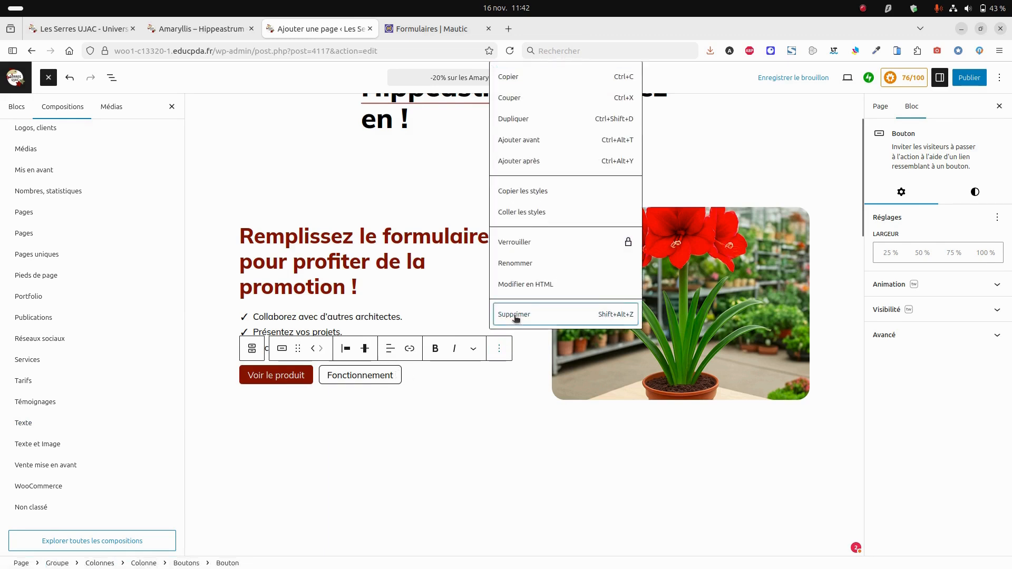
{"action": "left_click", "coordinate": [514, 315]}
{"action": "left_click", "coordinate": [420, 418]}
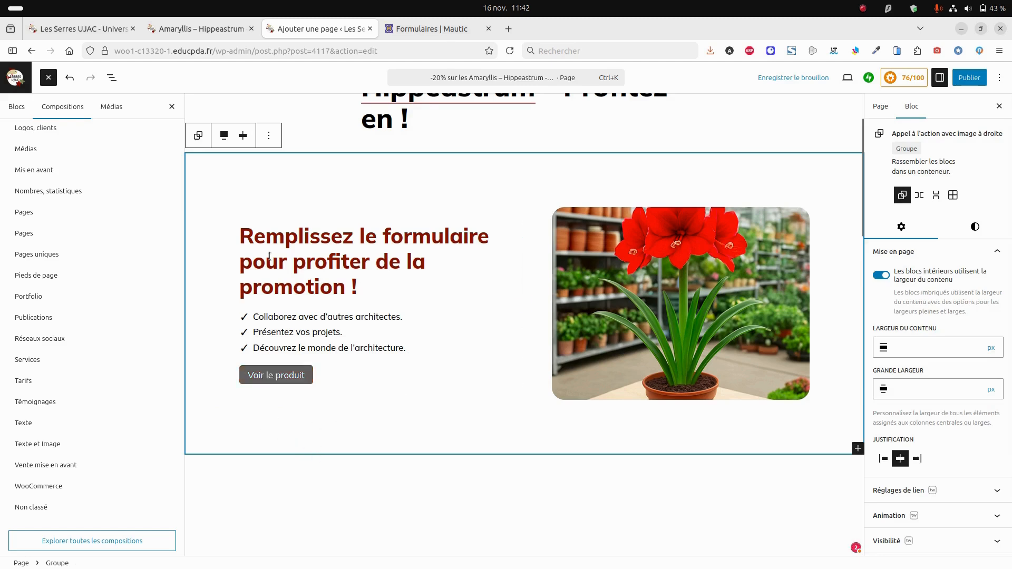
Step: Switch to Mautic, open the "Landing Page Amaryllis" form and copy the form content code from its manual copy option
{"action": "left_click", "coordinate": [433, 30]}
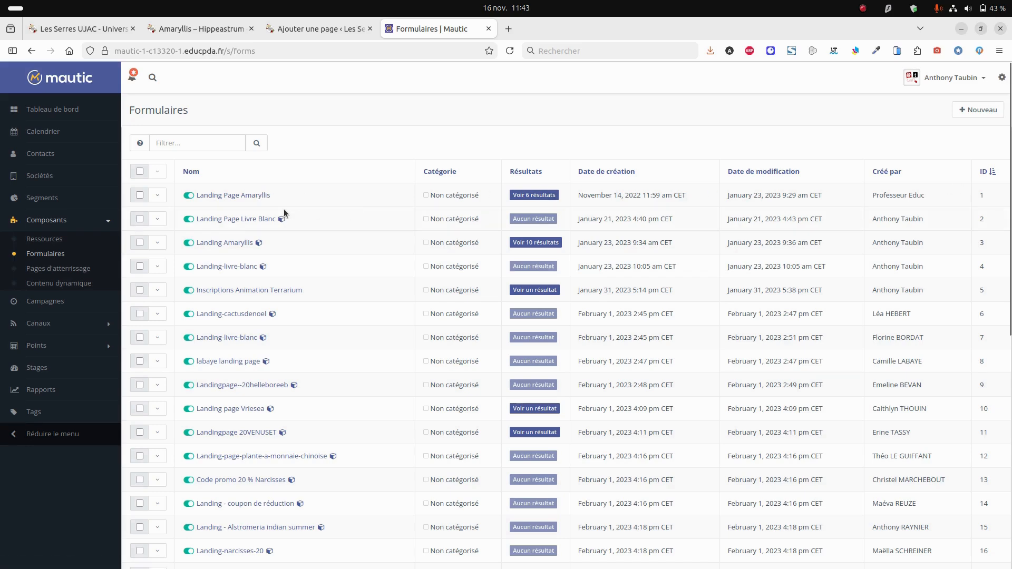
{"action": "left_click", "coordinate": [255, 197]}
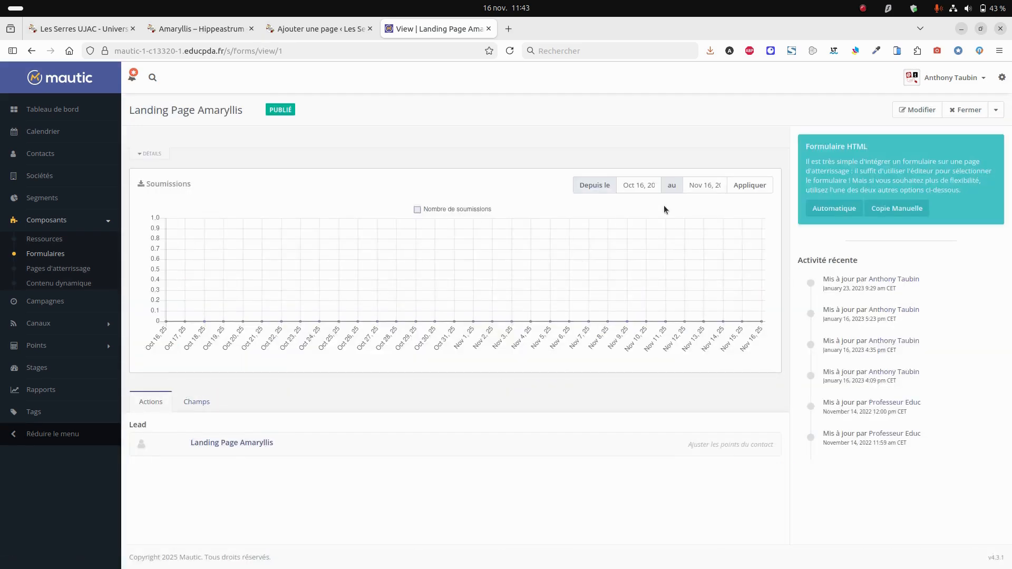
{"action": "left_click", "coordinate": [905, 210]}
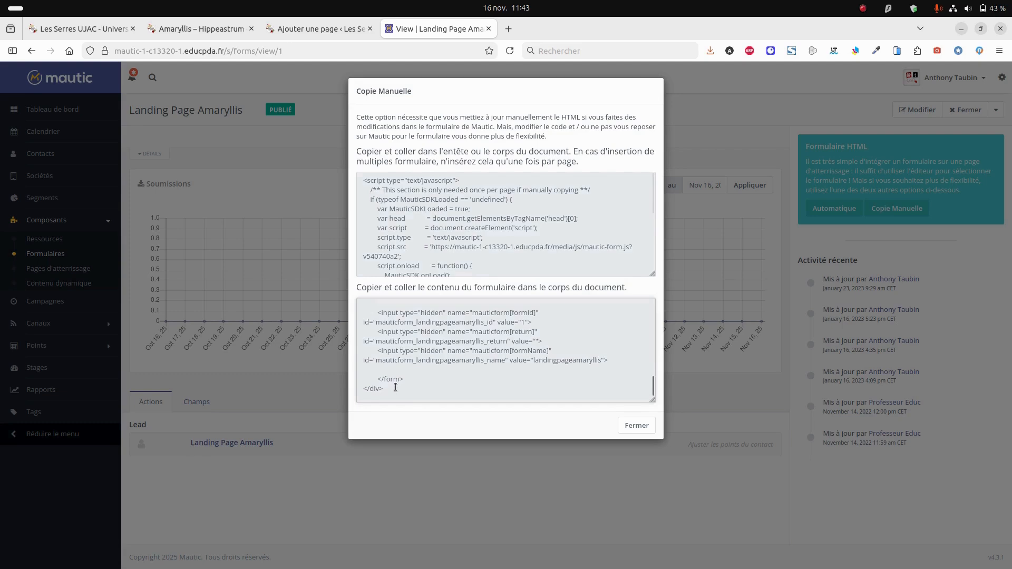
{"action": "left_click_drag", "start_coordinate": [398, 391], "coordinate": [384, 311]}
{"action": "right_click", "coordinate": [405, 332]}
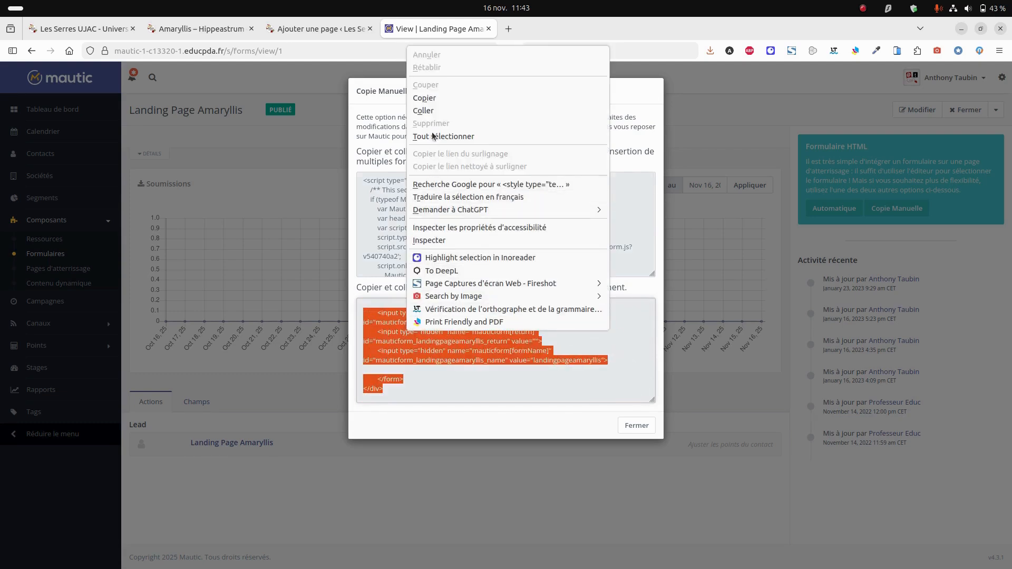
{"action": "left_click", "coordinate": [431, 103]}
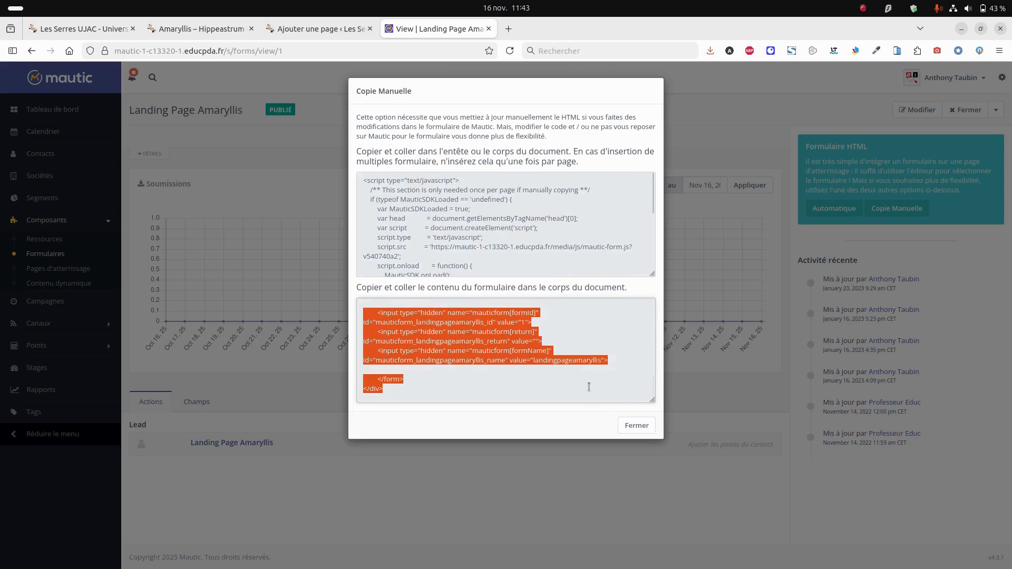
{"action": "left_click", "coordinate": [622, 425]}
Step: Return to the page being edited and add a custom HTML block below the "Voir le produit" button in the text column
{"action": "left_click", "coordinate": [312, 33]}
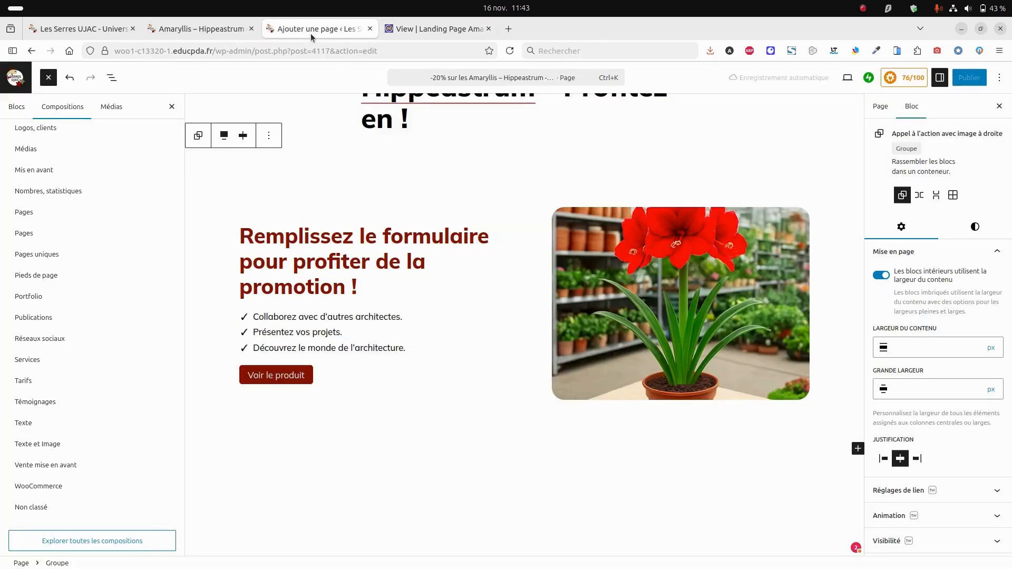
{"action": "left_click", "coordinate": [338, 348]}
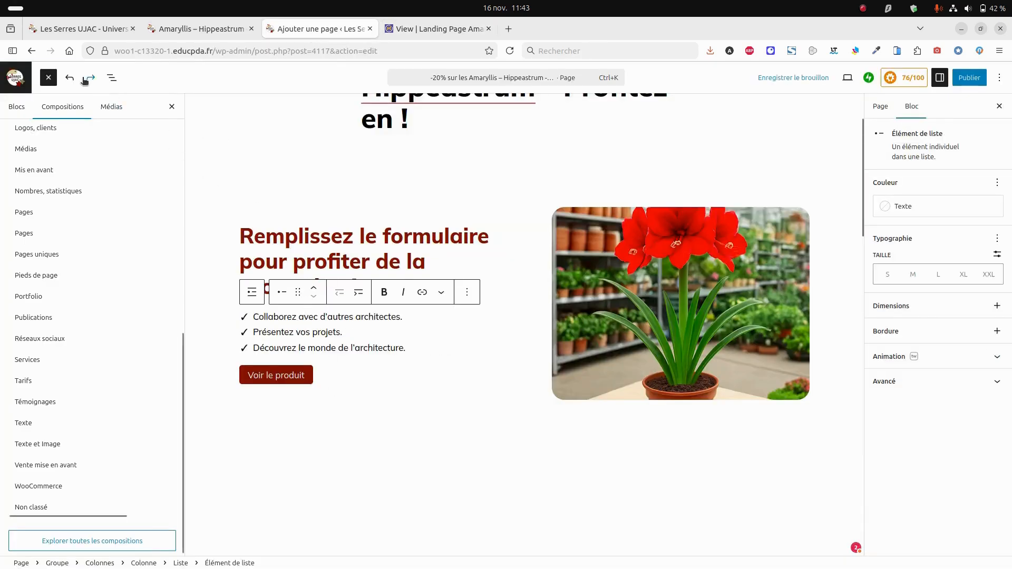
{"action": "left_click", "coordinate": [112, 77]}
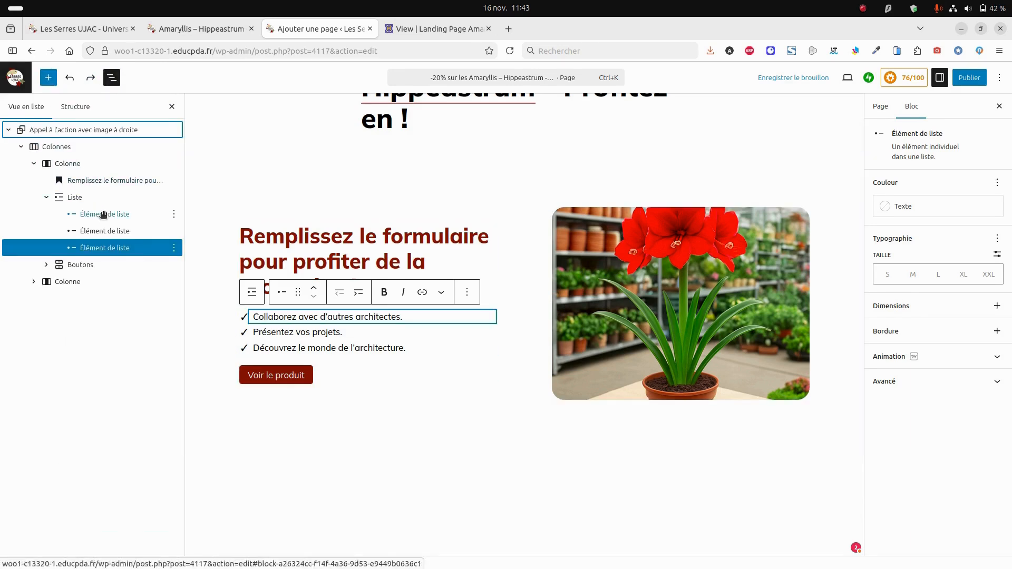
{"action": "left_click", "coordinate": [67, 164]}
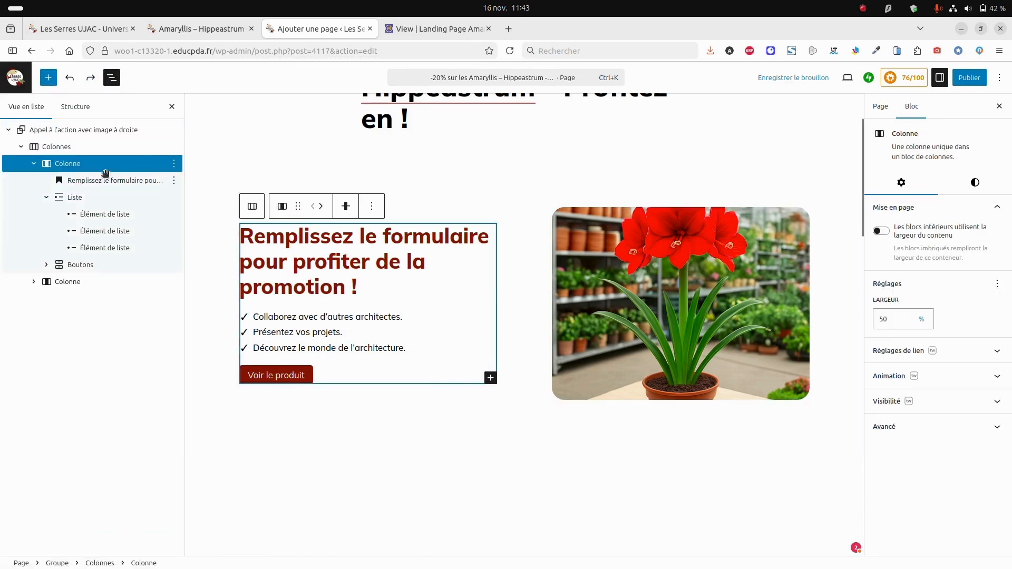
{"action": "left_click", "coordinate": [69, 282]}
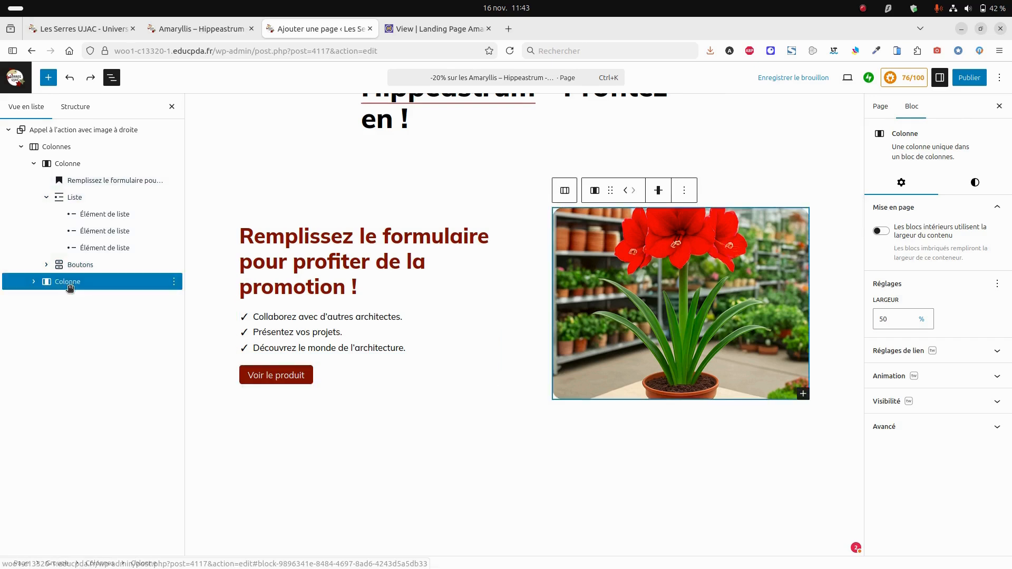
{"action": "left_click", "coordinate": [64, 164]}
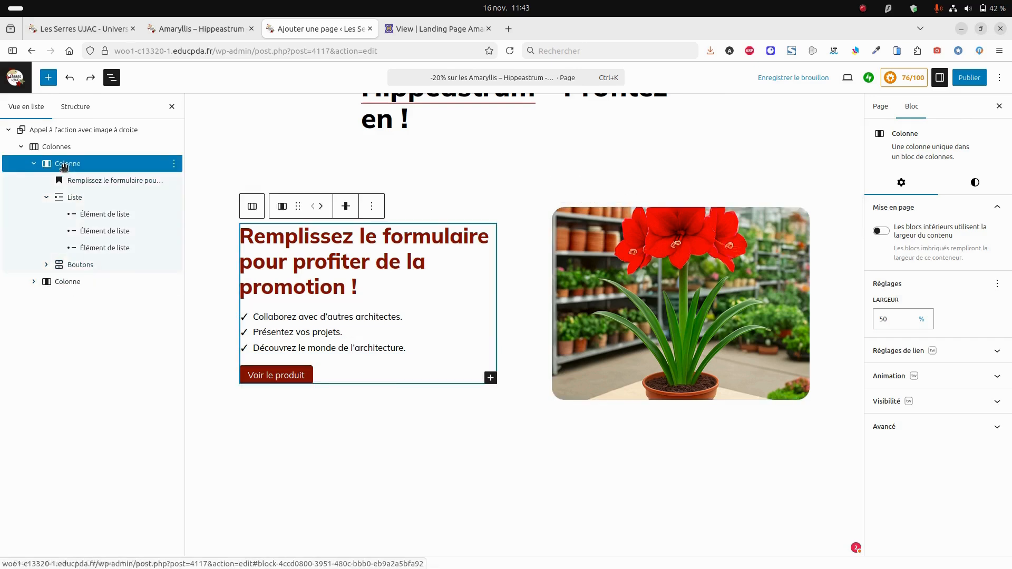
{"action": "left_click", "coordinate": [490, 378]}
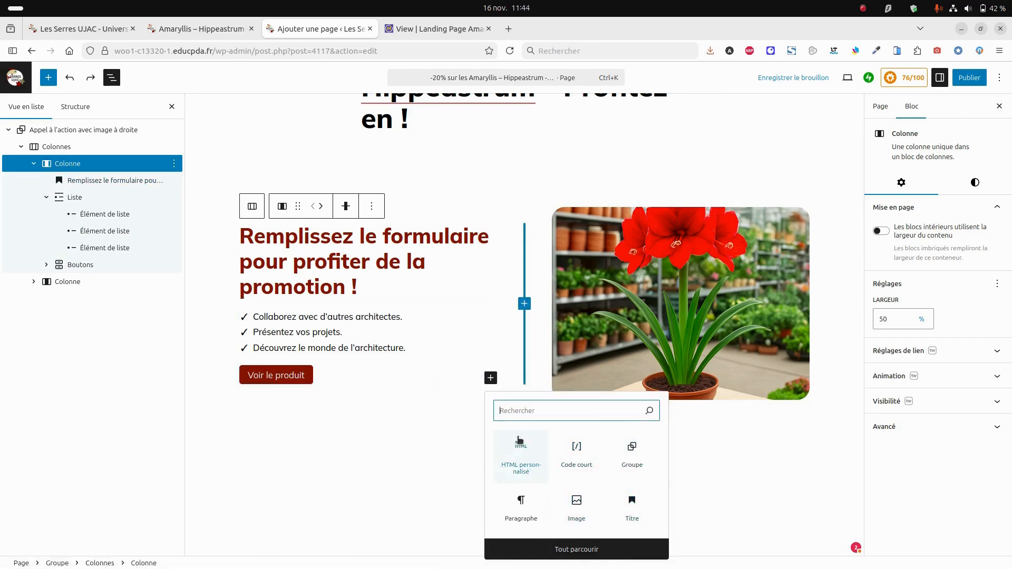
{"action": "type", "text": "htm"}
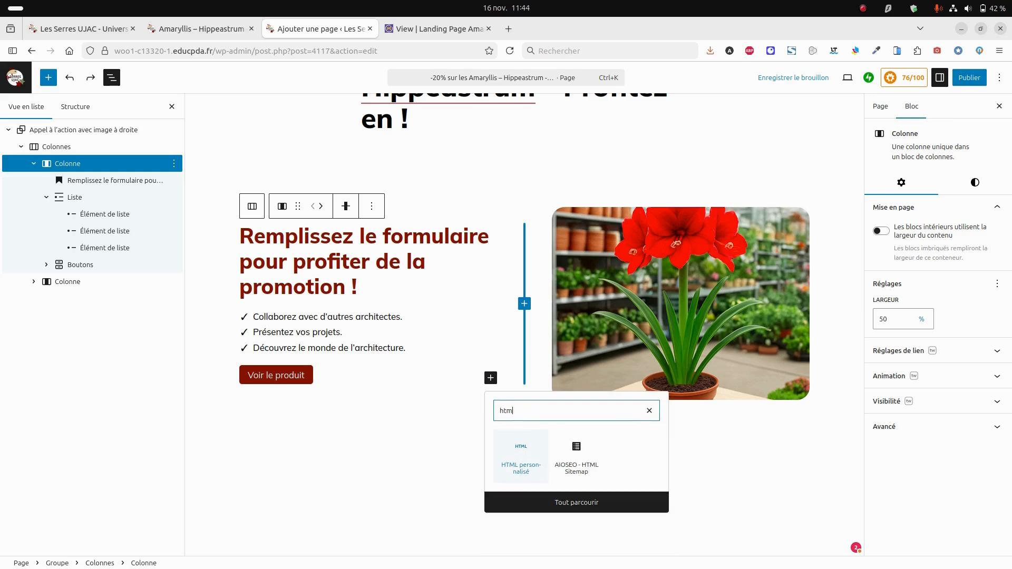
{"action": "left_click", "coordinate": [518, 450]}
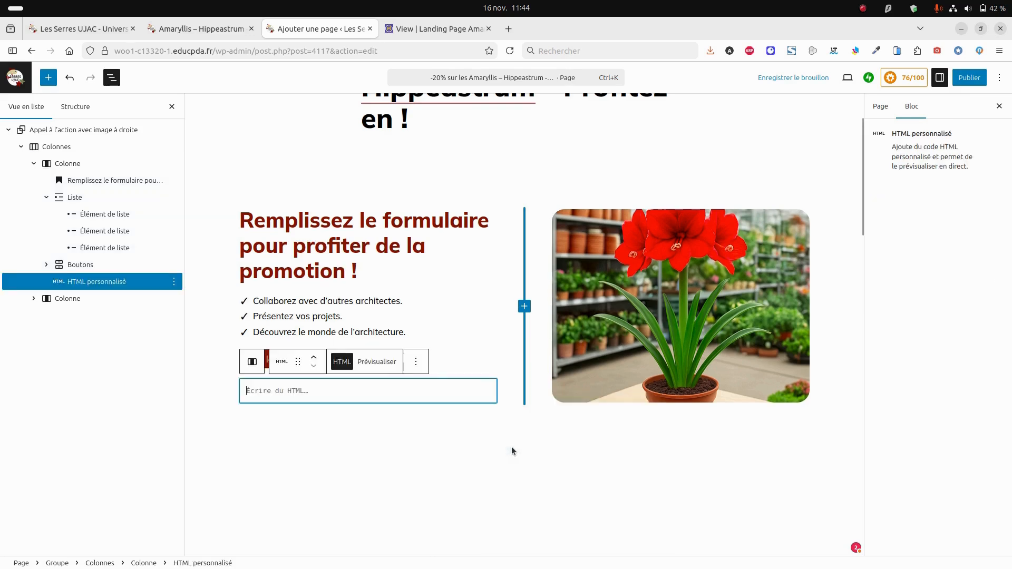
Step: Paste the copied Mautic form code into the custom HTML block and preview the form
{"action": "right_click", "coordinate": [273, 387]}
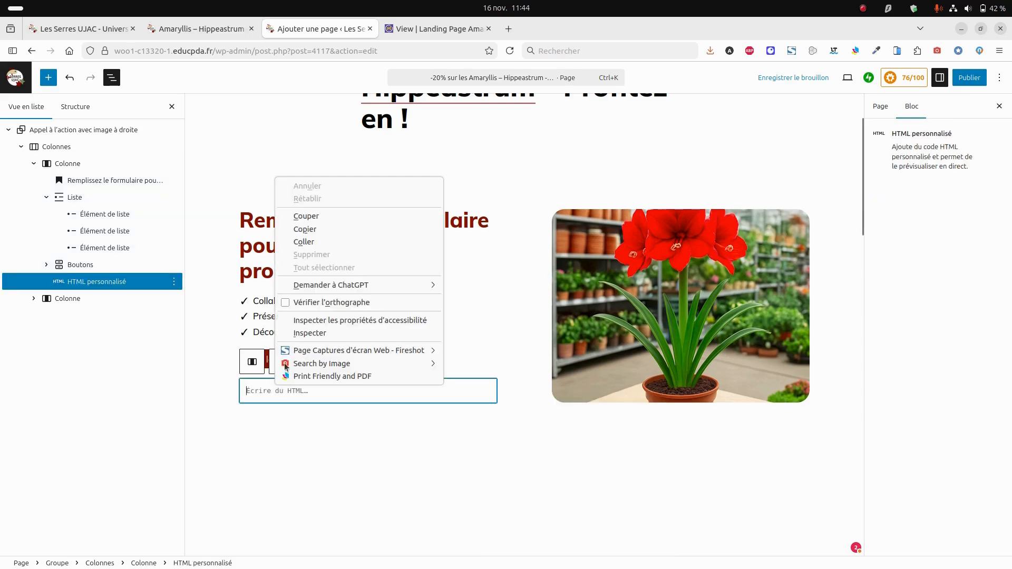
{"action": "left_click", "coordinate": [311, 241]}
{"action": "left_click", "coordinate": [375, 363]}
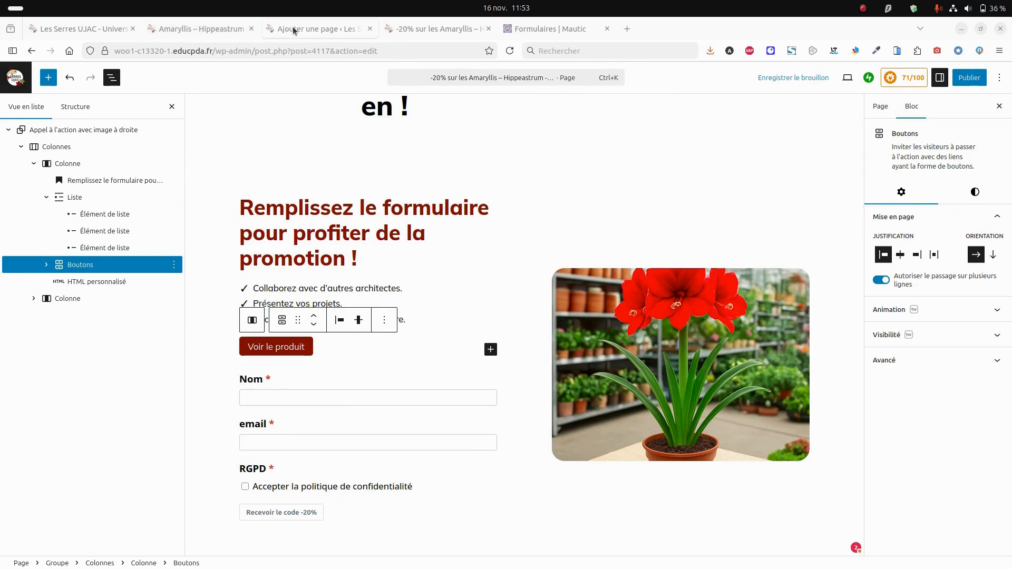
Step: Go to the Les Serres UJAC site's WordPress dashboard and open the list of HFCM code snippets
{"action": "left_click", "coordinate": [201, 29]}
{"action": "left_click", "coordinate": [116, 30]}
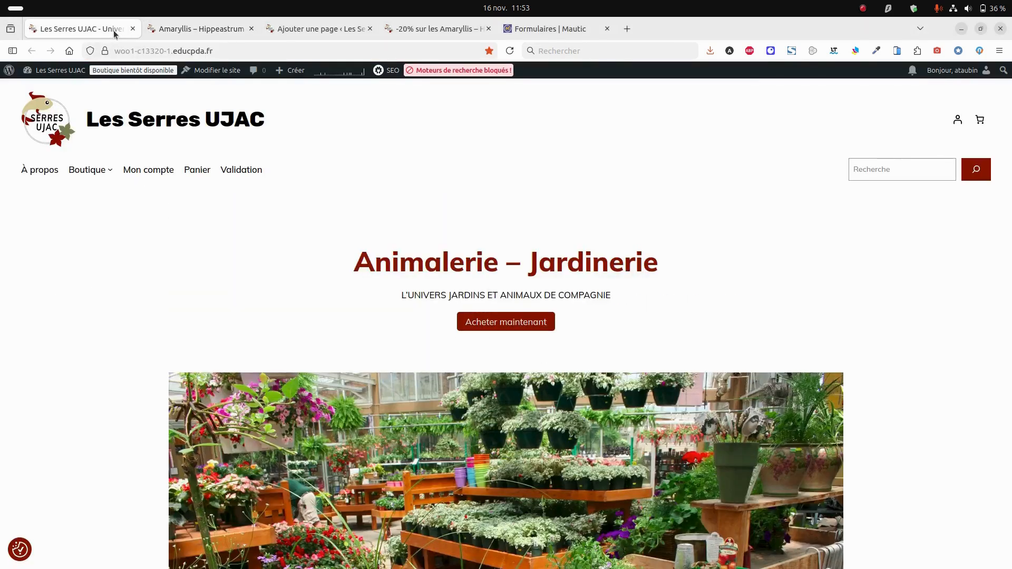
{"action": "left_click", "coordinate": [67, 88]}
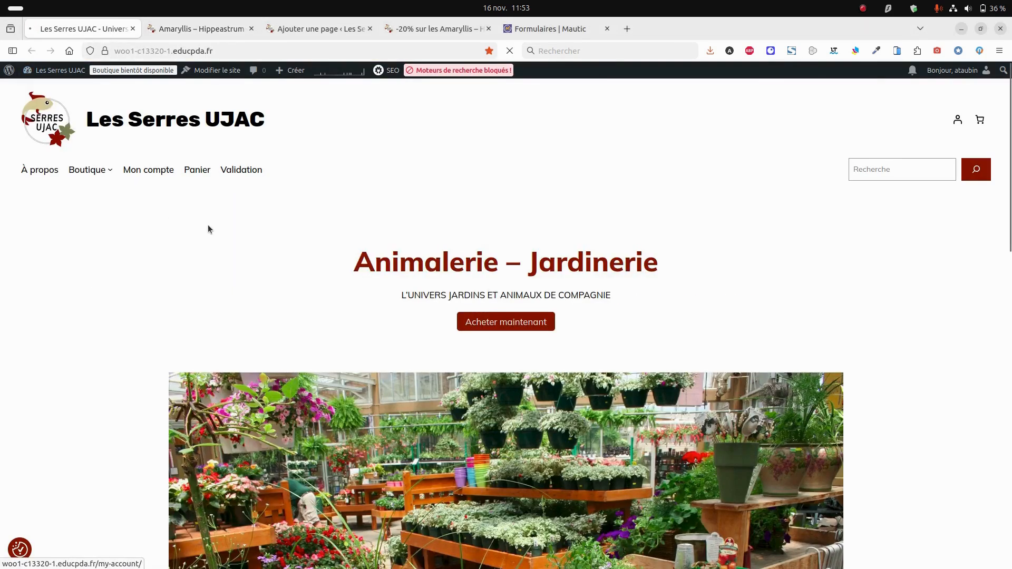
{"action": "scroll", "coordinate": [34, 348], "scroll_direction": "down", "scroll_amount": 3}
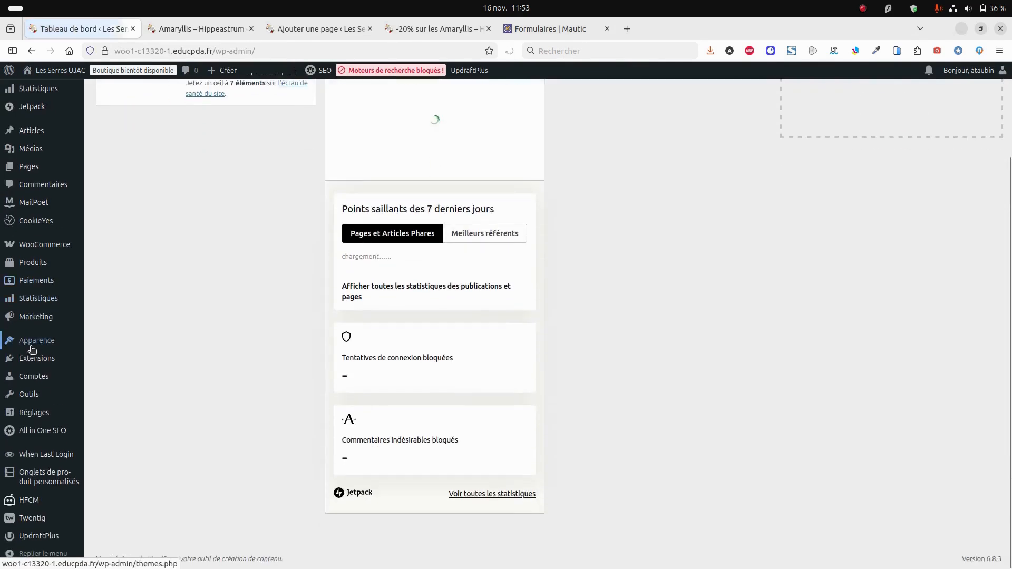
{"action": "left_click", "coordinate": [29, 509]}
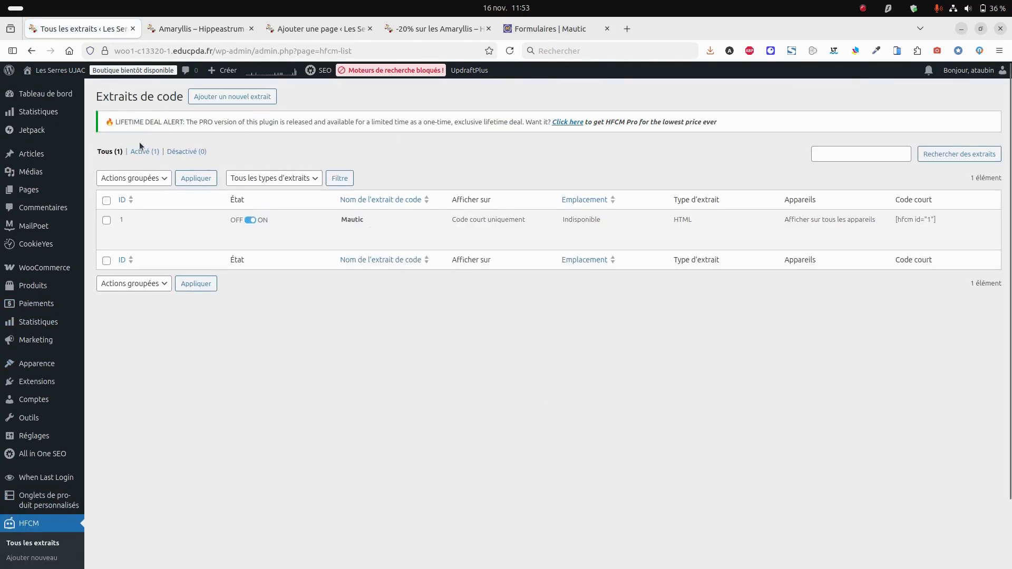
Step: Copy the shortcode [hfcm id="1"] of the Mautic snippet
{"action": "mouse_move", "coordinate": [535, 232]}
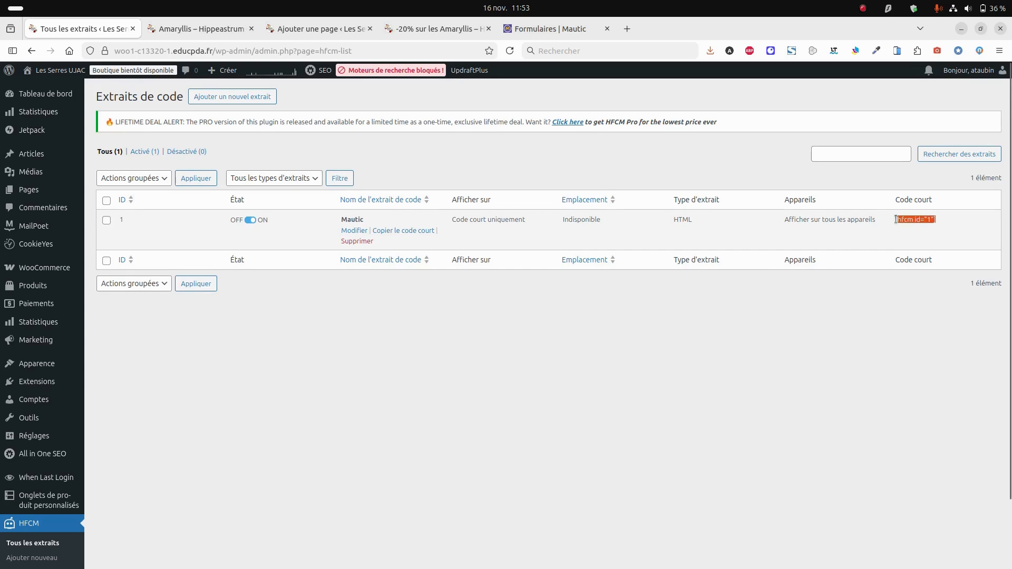
{"action": "left_click_drag", "start_coordinate": [896, 220], "coordinate": [941, 222]}
{"action": "key", "text": "ctrl+c"}
{"action": "right_click", "coordinate": [929, 219]}
{"action": "left_click", "coordinate": [859, 233]}
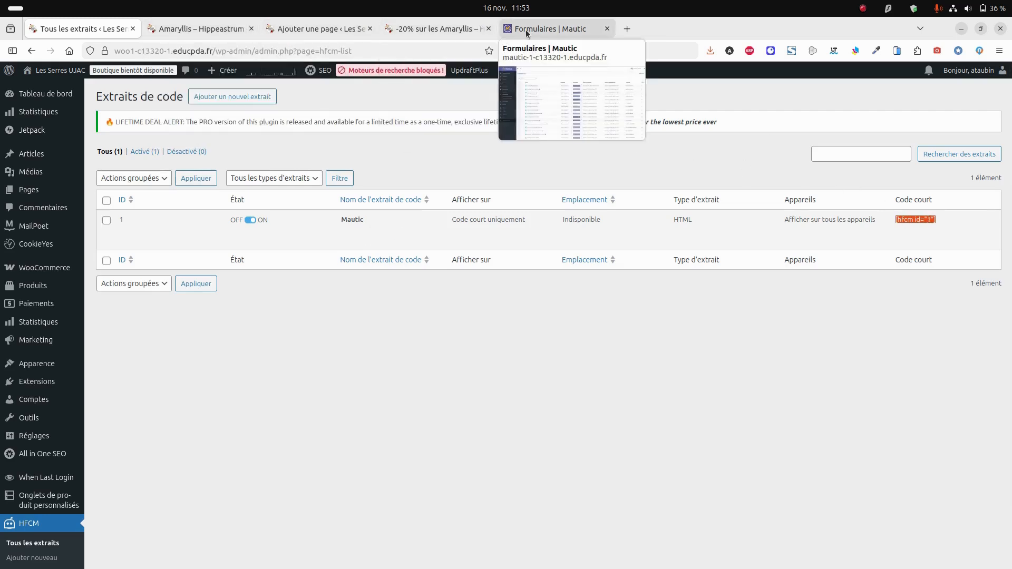
Step: Return to the page being edited and add a "Code court" block containing [hfcm id="1"] below the form in the text column
{"action": "left_click", "coordinate": [351, 31]}
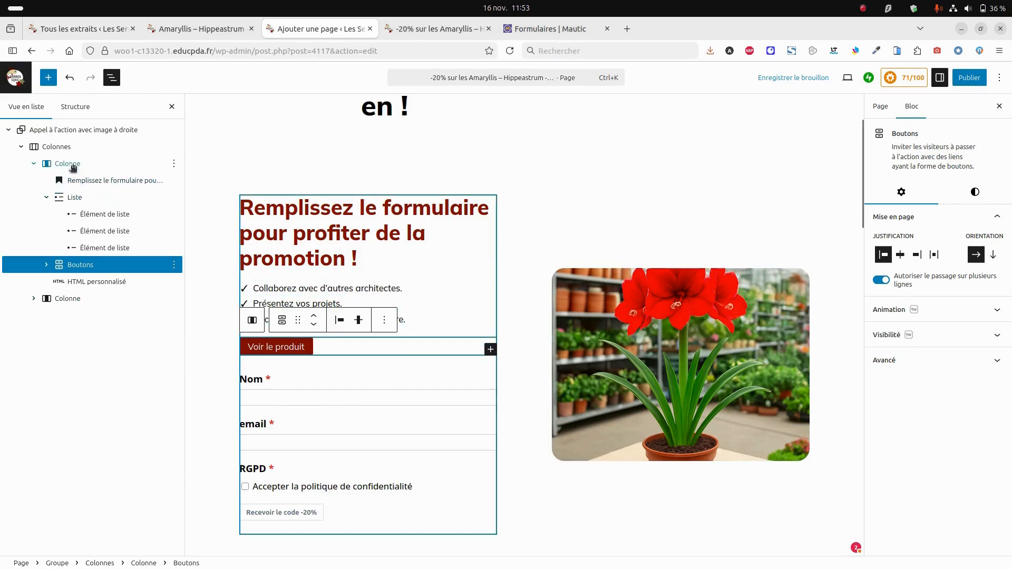
{"action": "left_click", "coordinate": [252, 320]}
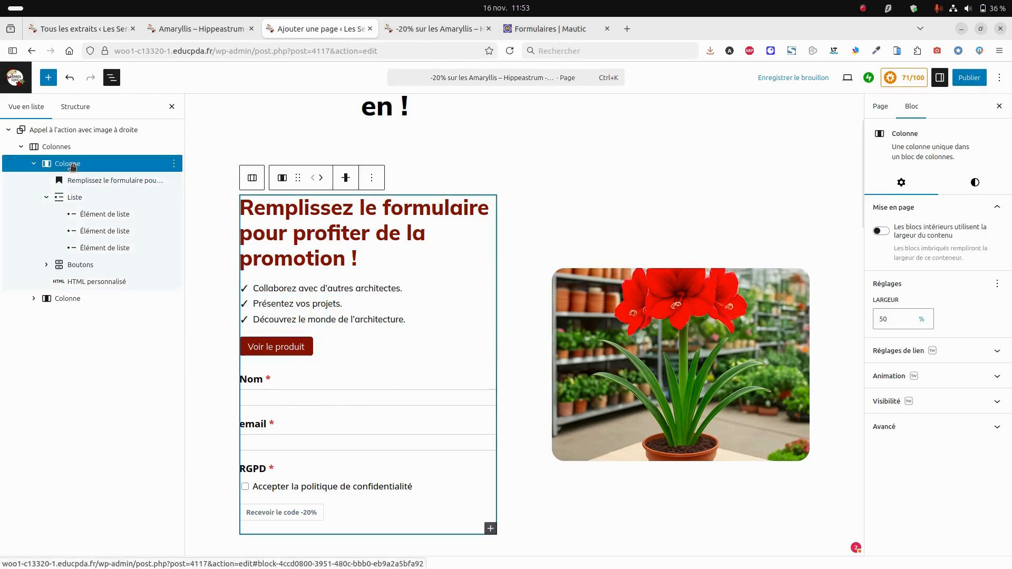
{"action": "left_click", "coordinate": [490, 529]}
{"action": "type", "text": "code"}
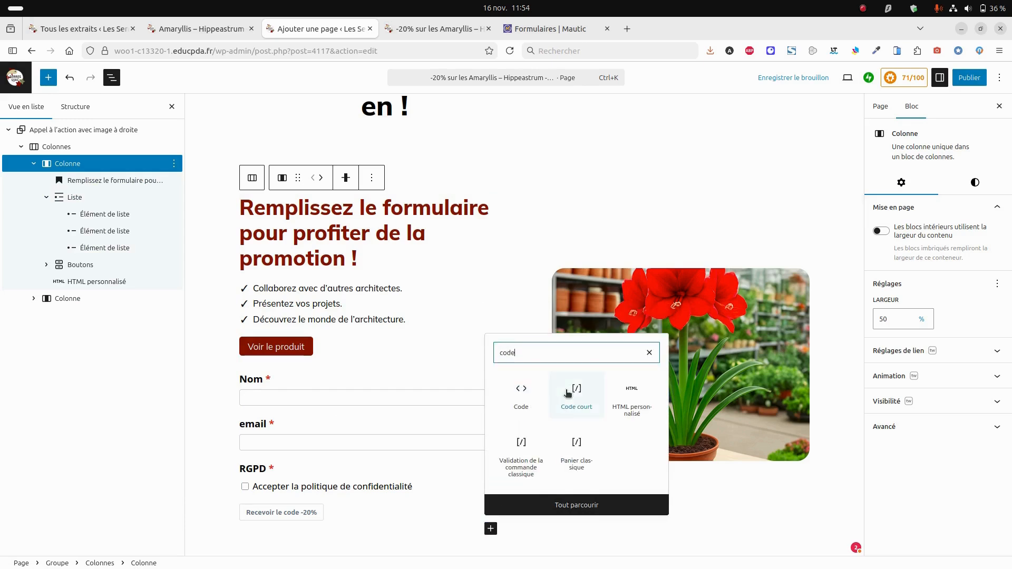
{"action": "left_click", "coordinate": [568, 393]}
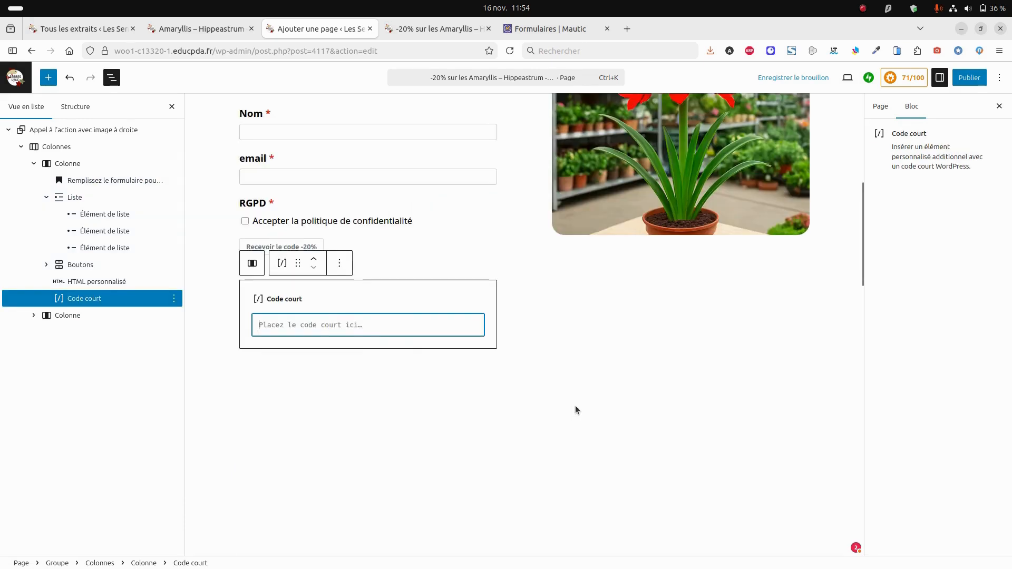
{"action": "key", "text": "ctrl+v"}
{"action": "scroll", "coordinate": [324, 312], "scroll_direction": "up", "scroll_amount": 2}
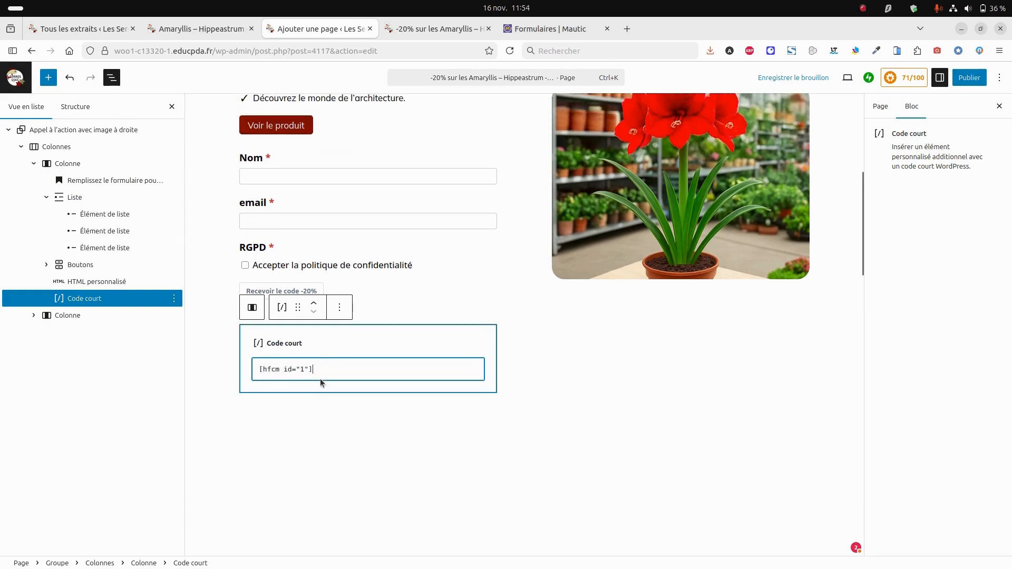
{"action": "scroll", "coordinate": [372, 346], "scroll_direction": "up", "scroll_amount": 2}
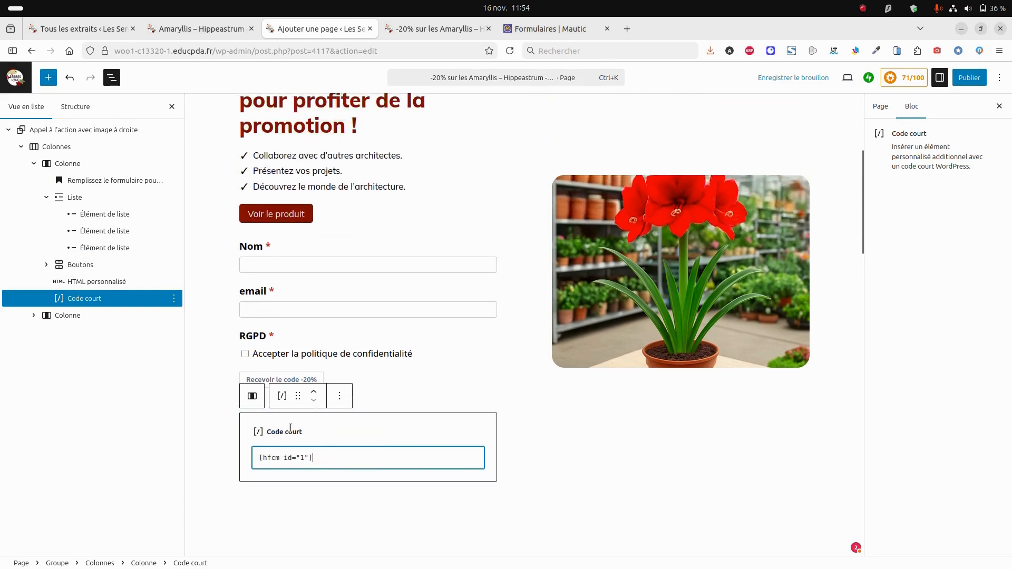
Step: Delete the whole check-mark list beneath the "Remplissez le formulaire pour profiter de la promotion !" heading
{"action": "left_click", "coordinate": [330, 239]}
{"action": "left_click_drag", "start_coordinate": [330, 239], "coordinate": [322, 173]}
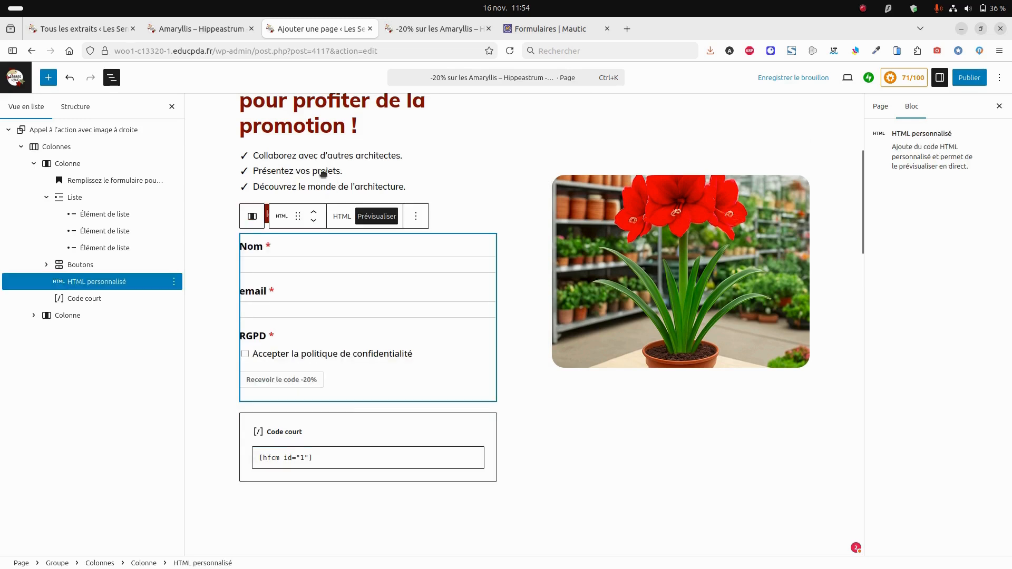
{"action": "left_click", "coordinate": [77, 198]}
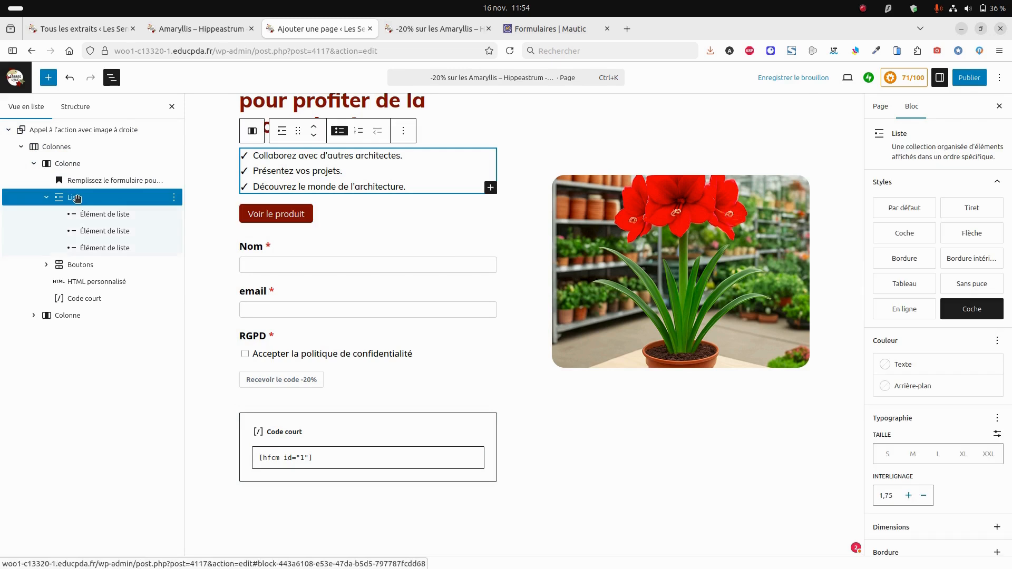
{"action": "left_click", "coordinate": [174, 197]}
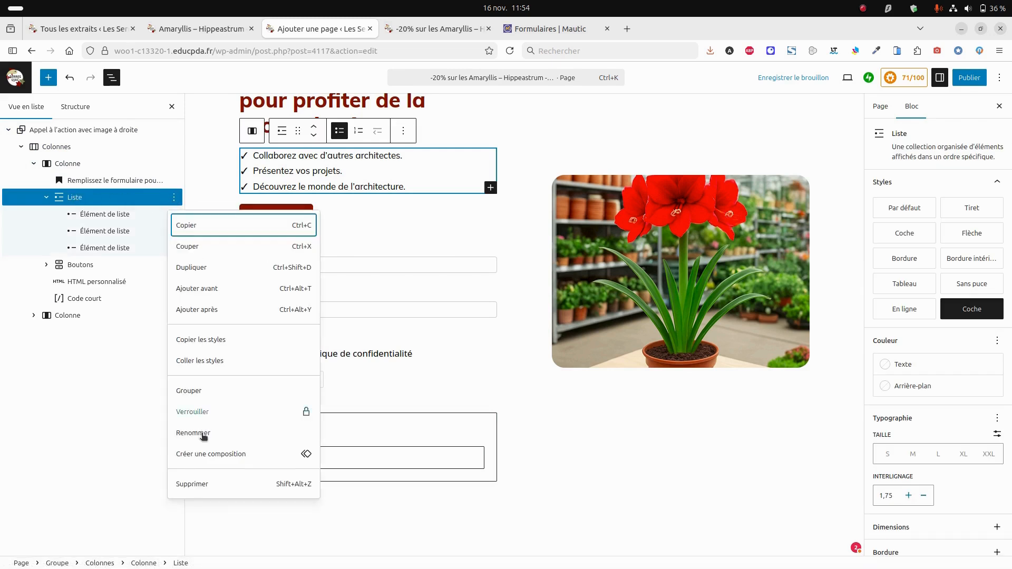
{"action": "left_click", "coordinate": [192, 484]}
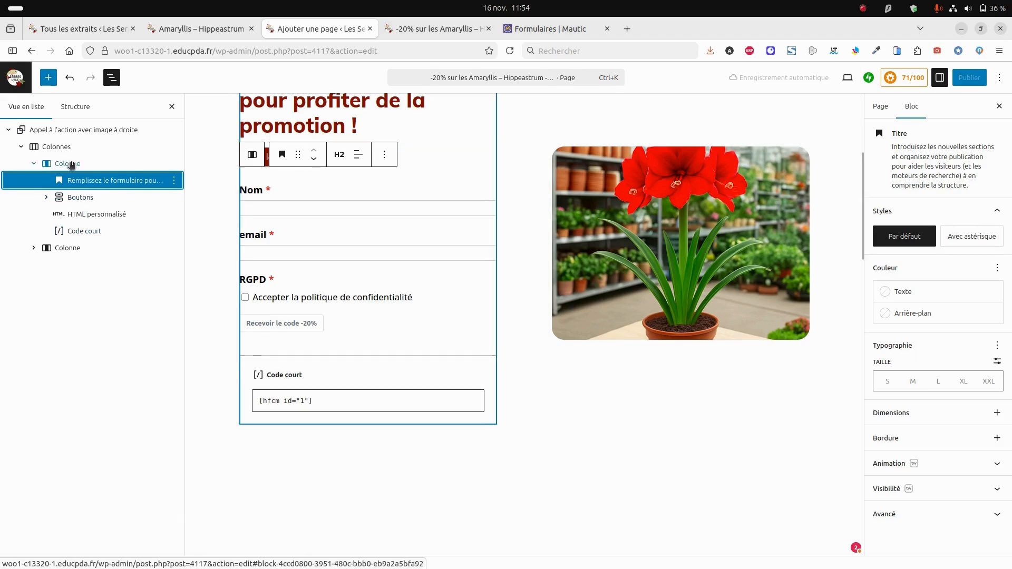
Step: Move the buttons block with "Voir le produit" below the form and the shortcode block
{"action": "left_click", "coordinate": [431, 158]}
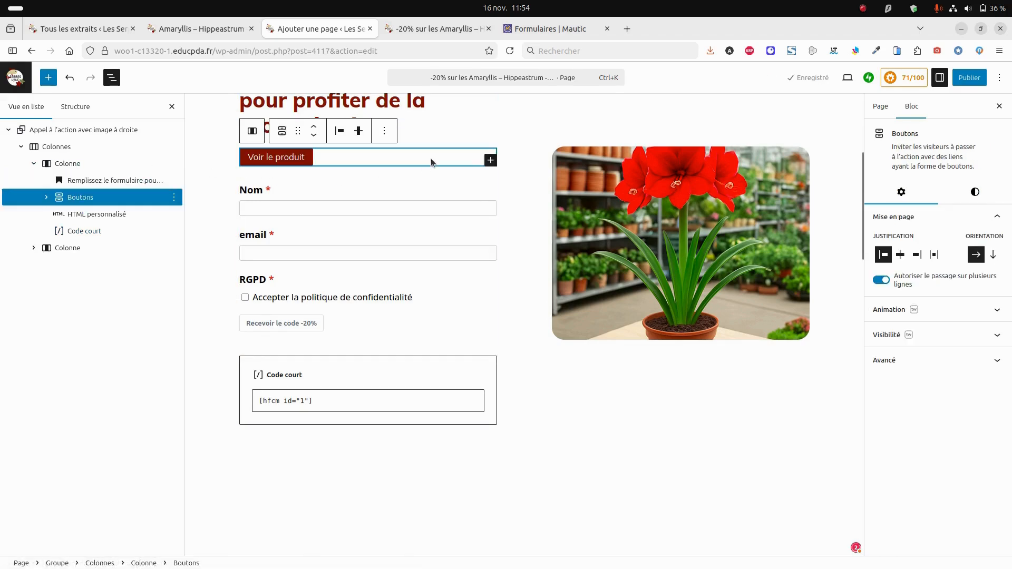
{"action": "left_click", "coordinate": [315, 136]}
{"action": "left_click", "coordinate": [314, 136]}
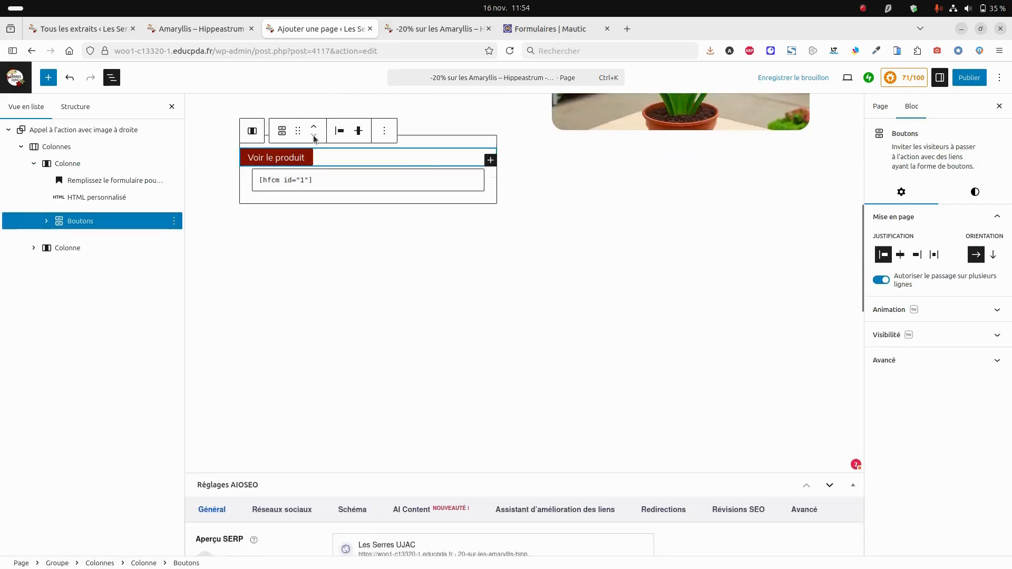
{"action": "scroll", "coordinate": [567, 204], "scroll_direction": "up", "scroll_amount": 8}
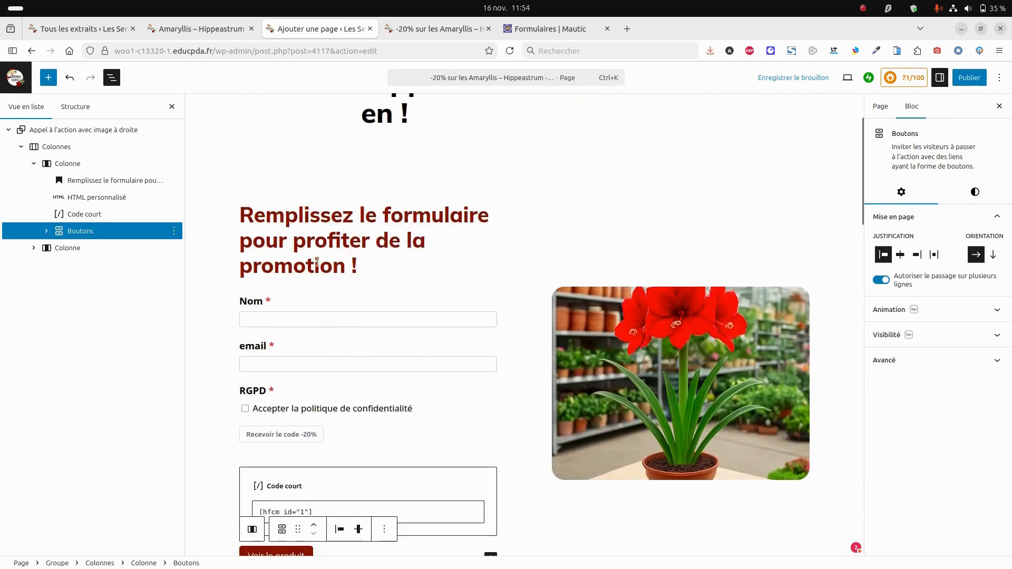
Step: Publish the Amaryllis – Hippeastrum promotion page and open its live version to check the embedded form and the "Voir le produit" link
{"action": "scroll", "coordinate": [506, 297], "scroll_direction": "down", "scroll_amount": 7}
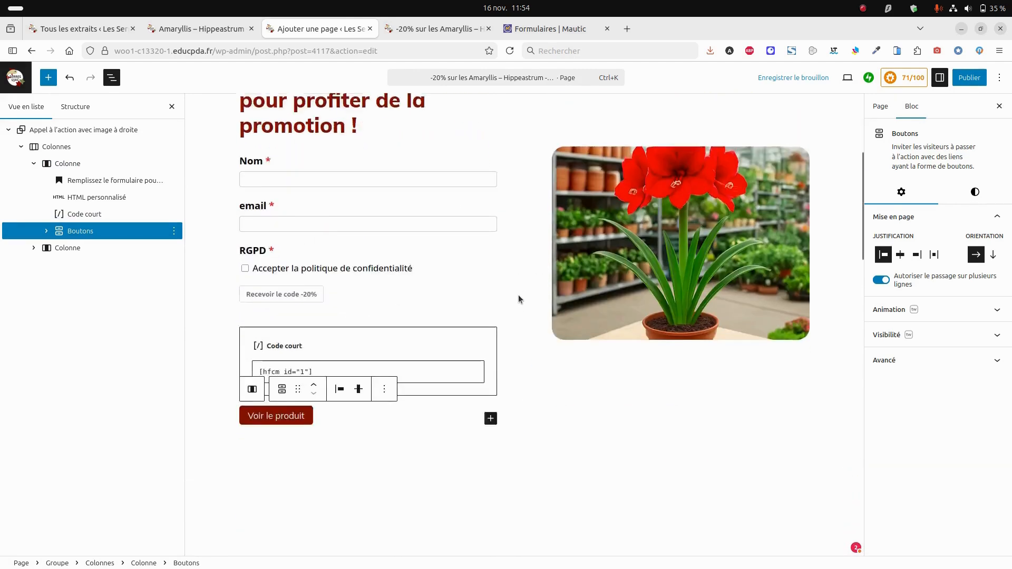
{"action": "scroll", "coordinate": [544, 292], "scroll_direction": "up", "scroll_amount": 4}
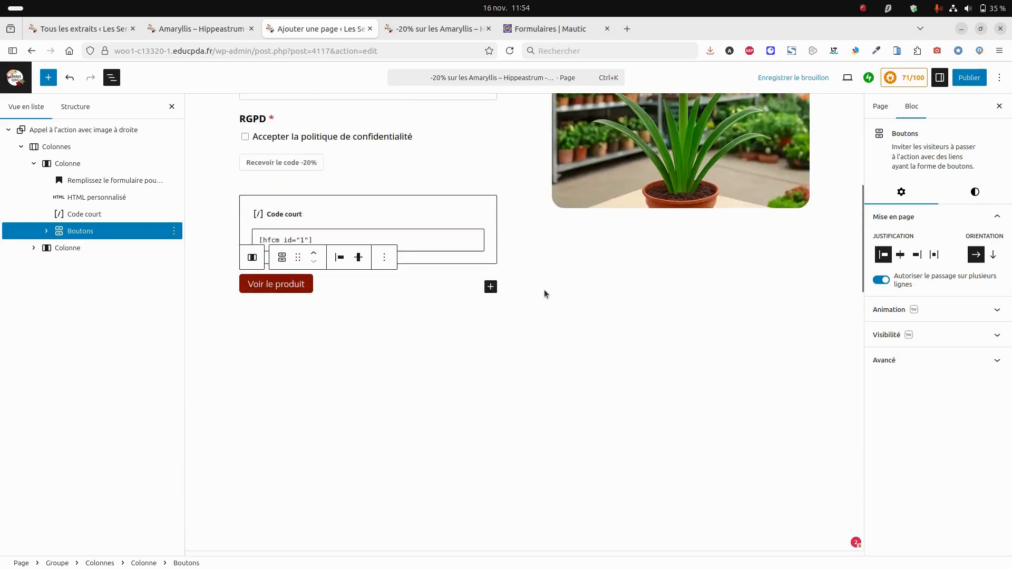
{"action": "scroll", "coordinate": [545, 294], "scroll_direction": "up", "scroll_amount": 3}
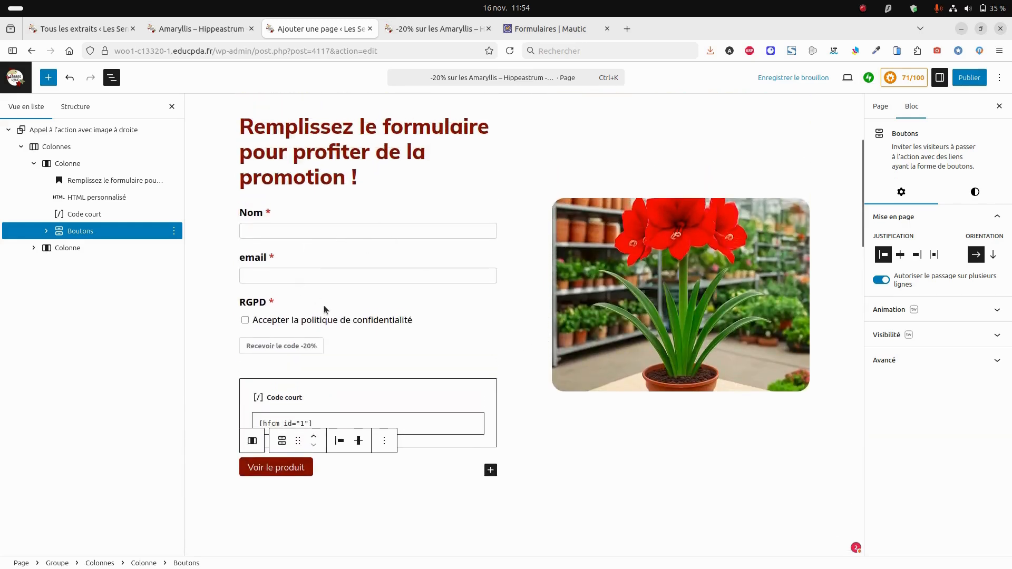
{"action": "scroll", "coordinate": [516, 287], "scroll_direction": "up", "scroll_amount": 2}
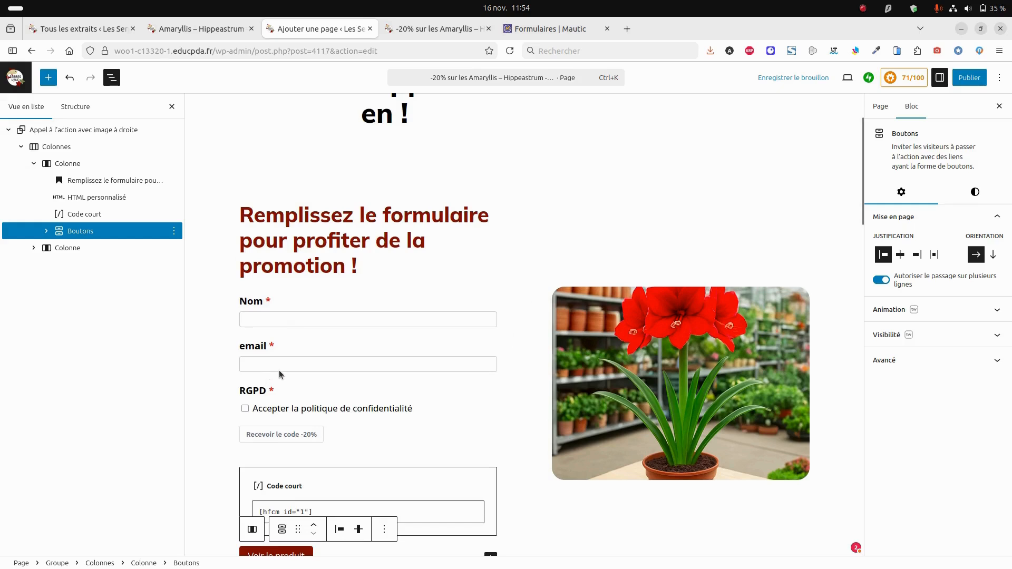
{"action": "scroll", "coordinate": [483, 329], "scroll_direction": "up", "scroll_amount": 1}
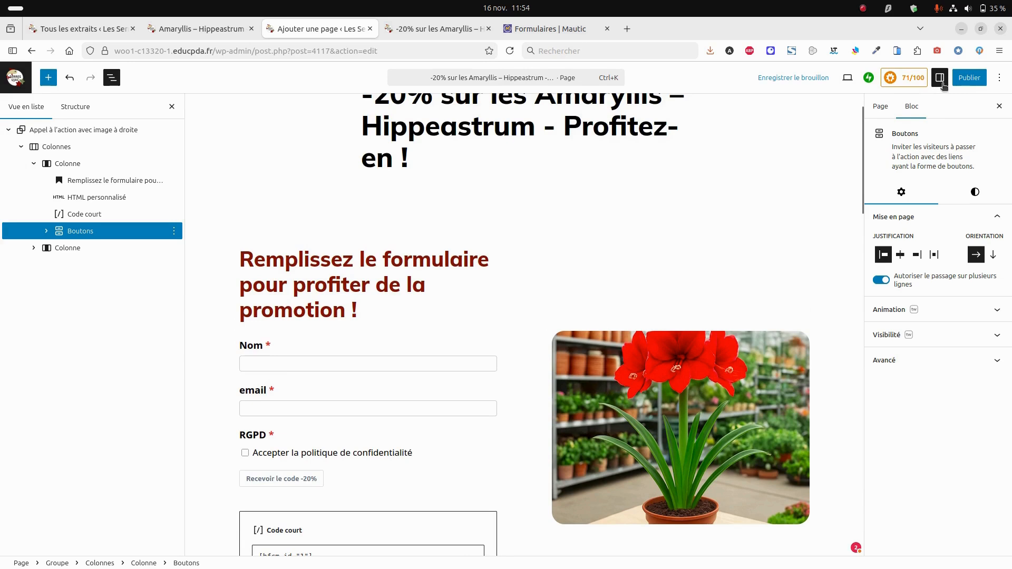
{"action": "left_click", "coordinate": [970, 78]}
{"action": "left_click", "coordinate": [970, 79]}
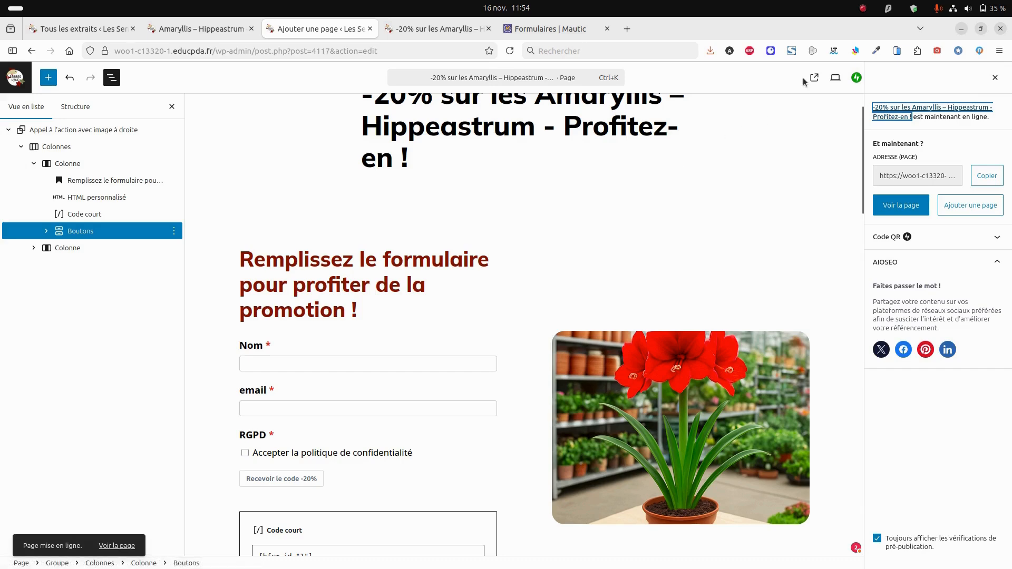
{"action": "left_click", "coordinate": [814, 78]}
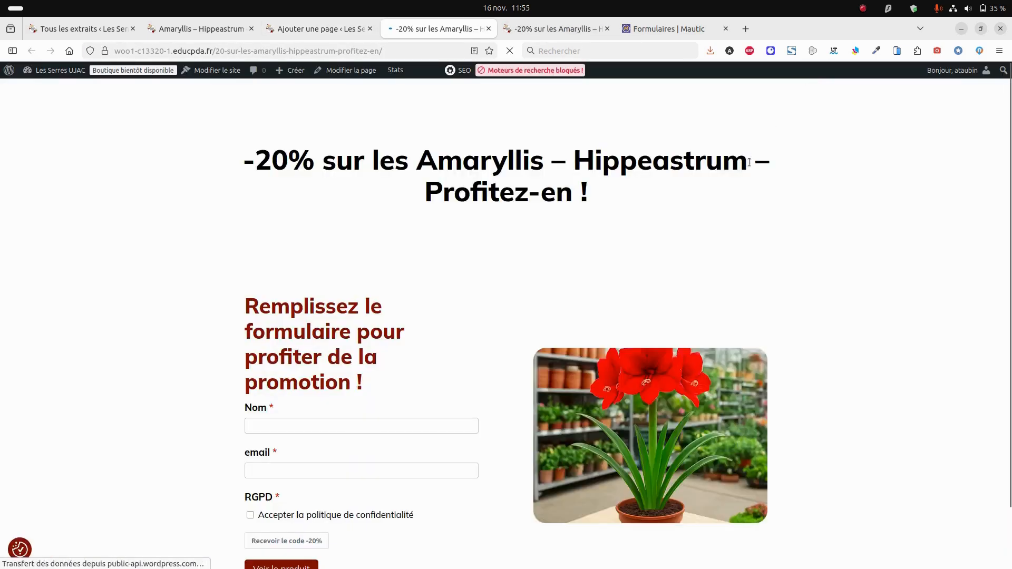
{"action": "scroll", "coordinate": [508, 395], "scroll_direction": "down", "scroll_amount": 2}
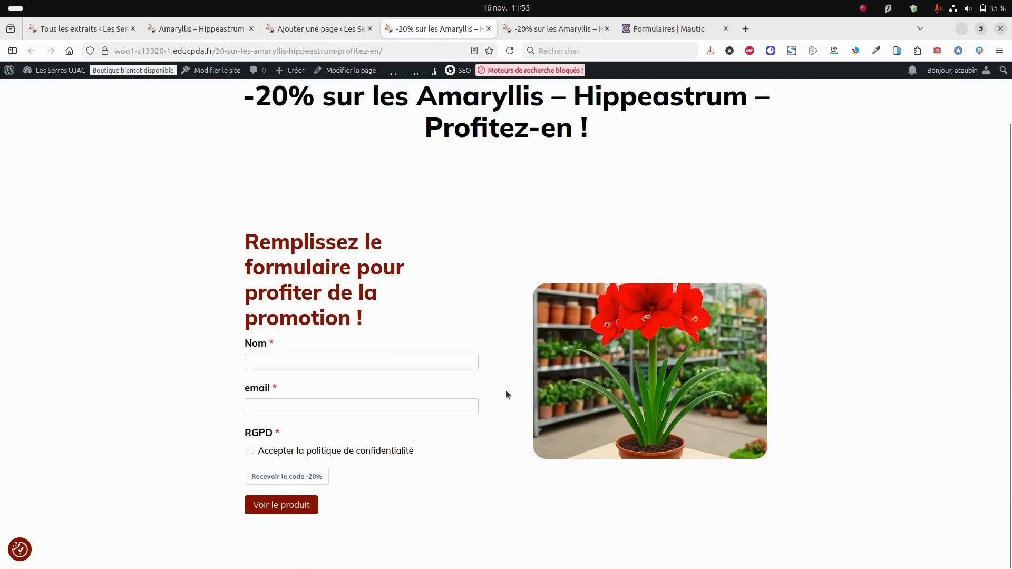